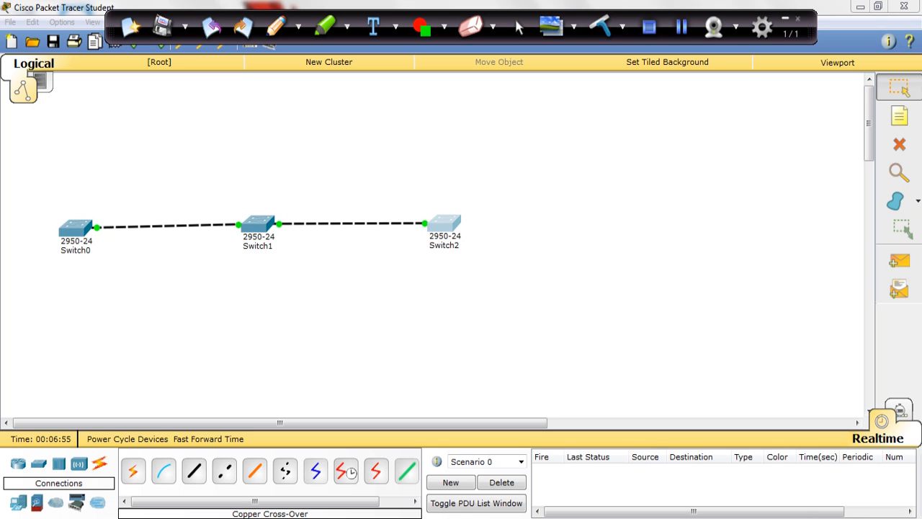
# Open Switch0's command line interface and enter global configuration mode from privileged EXEC mode
pyautogui.click(75, 228)
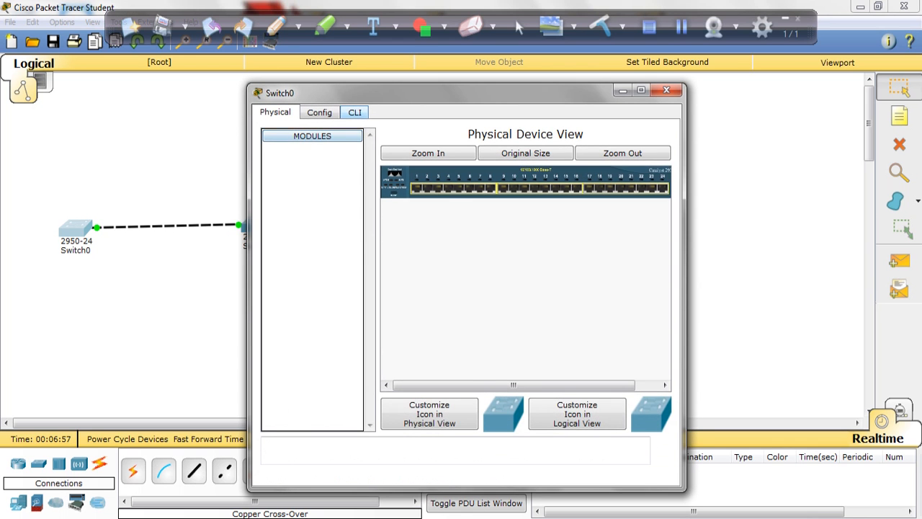
pyautogui.click(354, 112)
pyautogui.press('Return')
pyautogui.write('en')
pyautogui.press('Return')
pyautogui.write('config t')
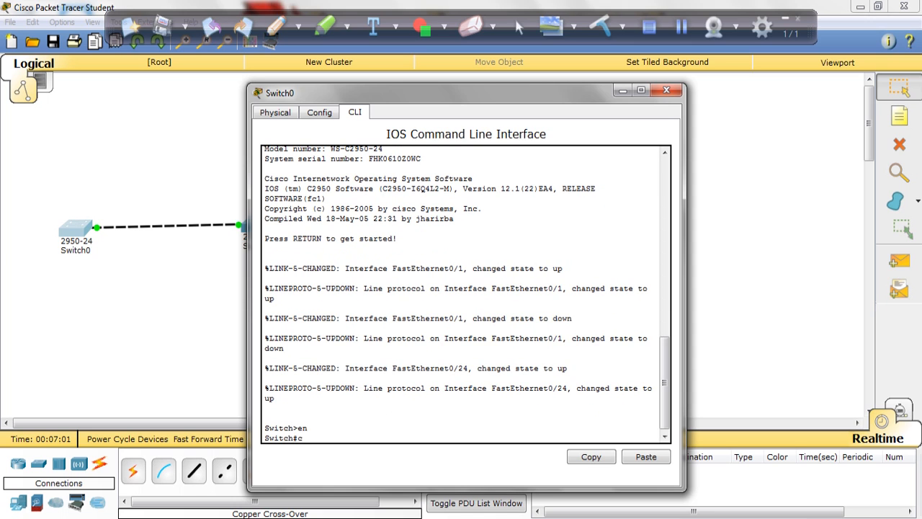
pyautogui.press('Return')
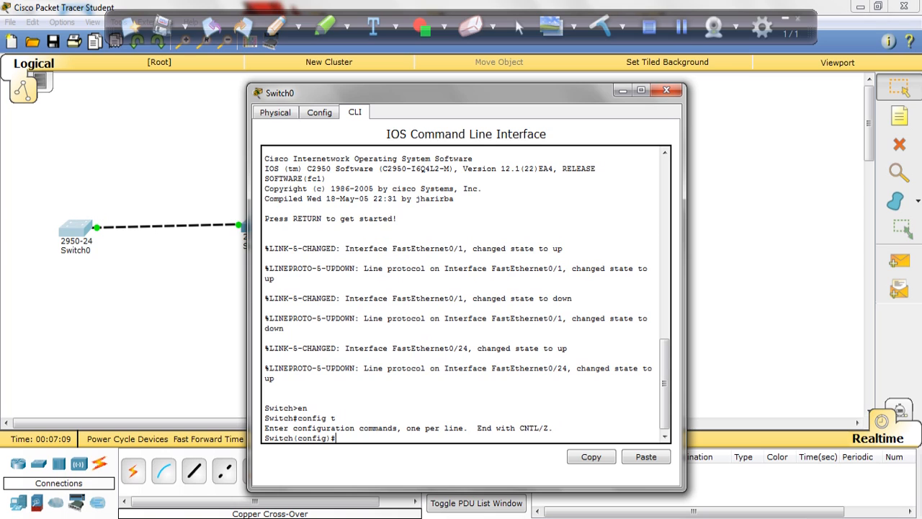
# Set the VTP mode of Switch0 to server
pyautogui.write('vtp mode server')
pyautogui.press('Return')
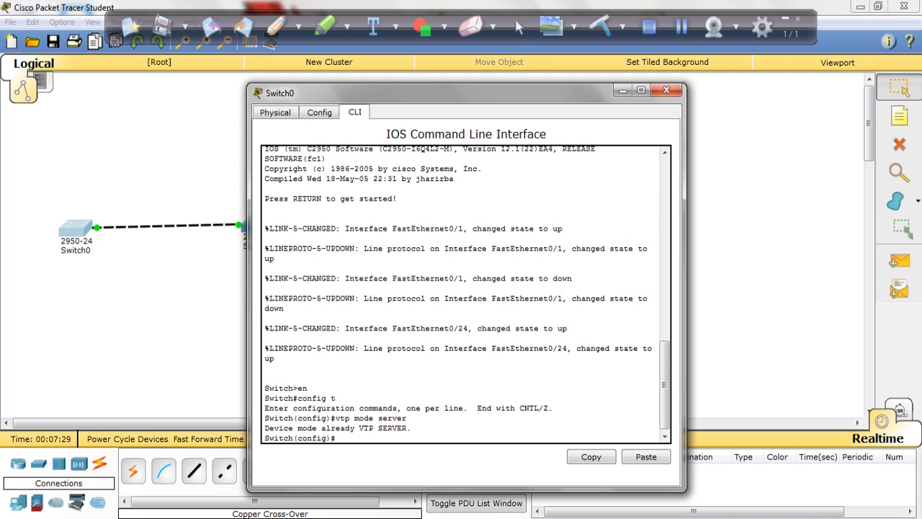
# Set the VTP domain name on Switch0 to Warren
pyautogui.write('vtp domain Warren')
pyautogui.press('Return')
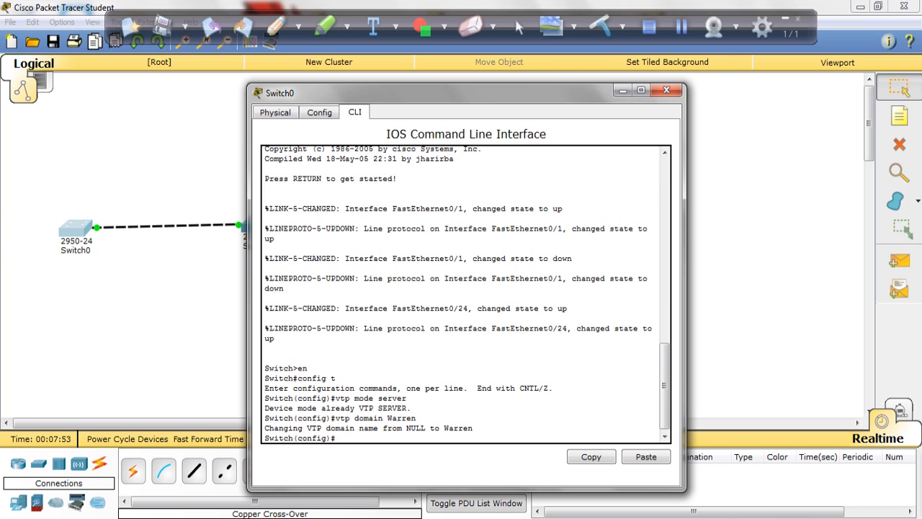
# Create VLAN 10 on Switch0 and name it Data
pyautogui.write('vlan 10')
pyautogui.press('Return')
pyautogui.write('name')
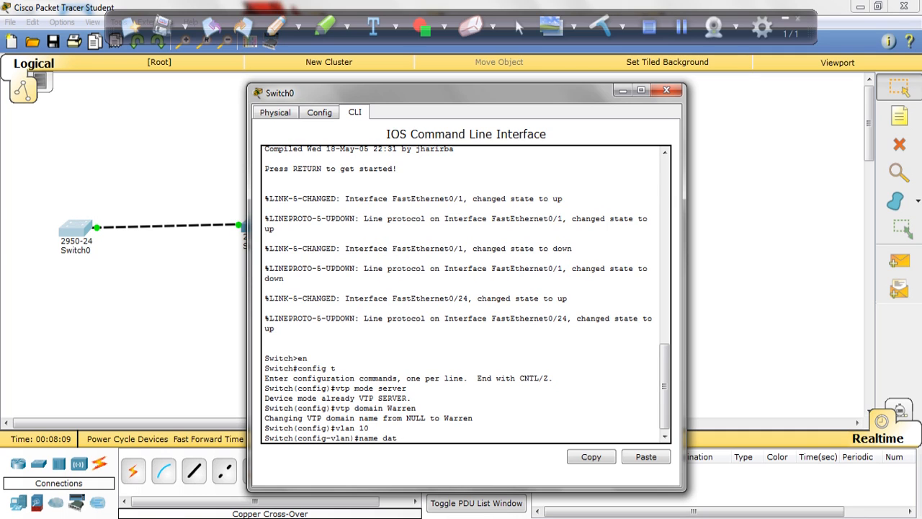
pyautogui.write('Data')
pyautogui.press('Return')
# Create VLAN 20 on Switch0 and name it Voice
pyautogui.write('vlan)#vlan 20')
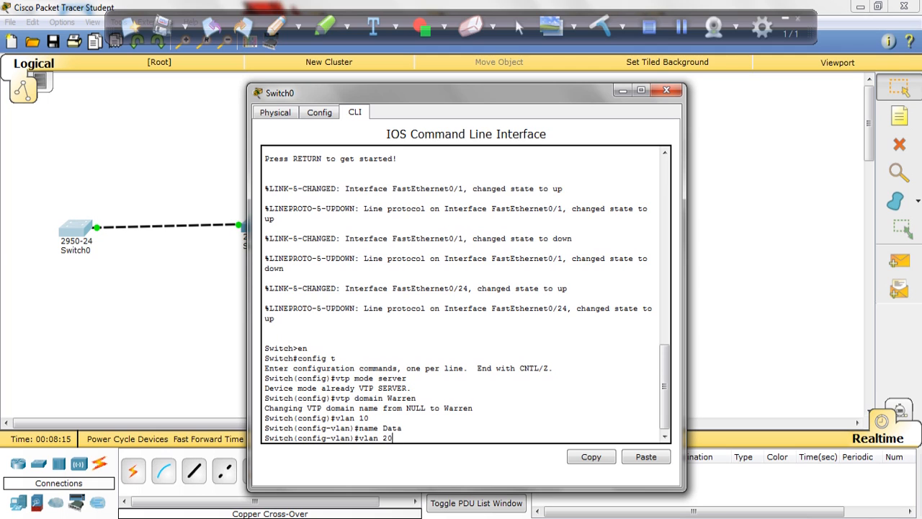
pyautogui.press('Return')
pyautogui.write('nam')
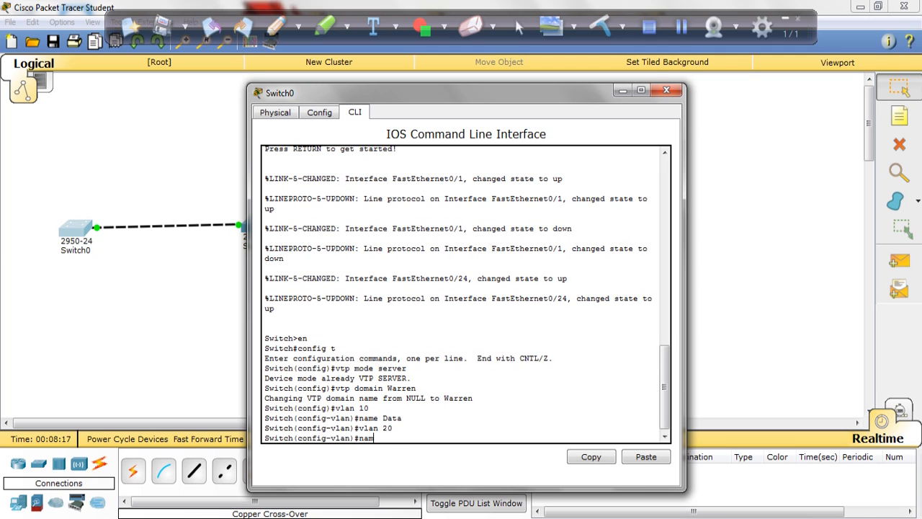
pyautogui.write('e Voice')
pyautogui.press('Return')
# Create VLAN 30 on Switch0, name it Mgmt, and dismiss the low-battery warning
pyautogui.write('vlan 30')
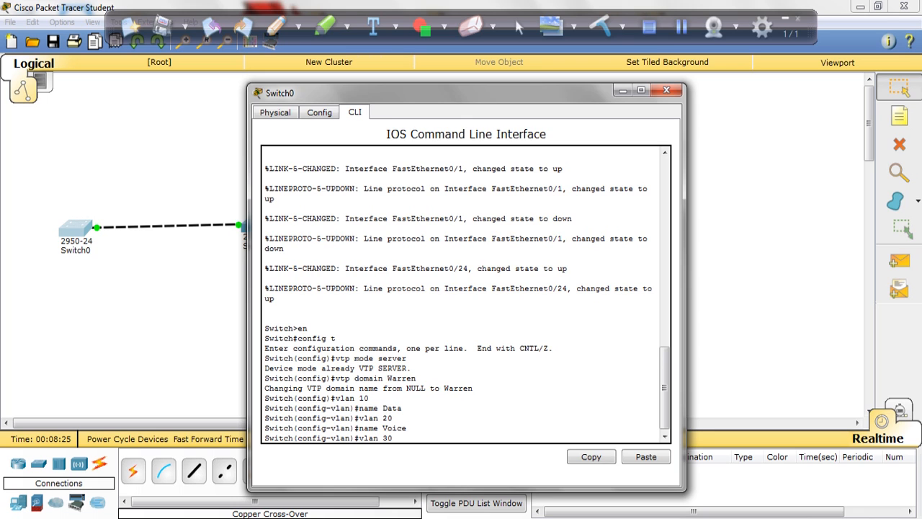
pyautogui.press('Return')
pyautogui.write('N')
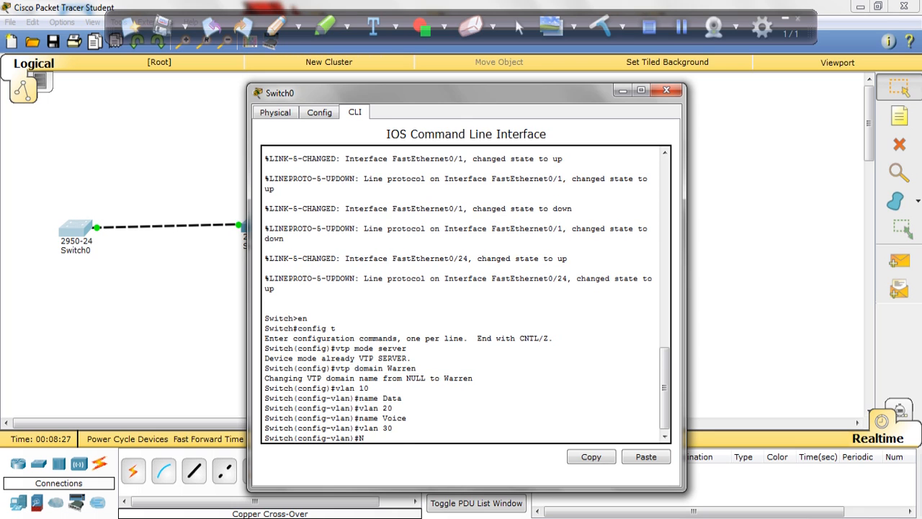
pyautogui.press('BackSpace')
pyautogui.write('name')
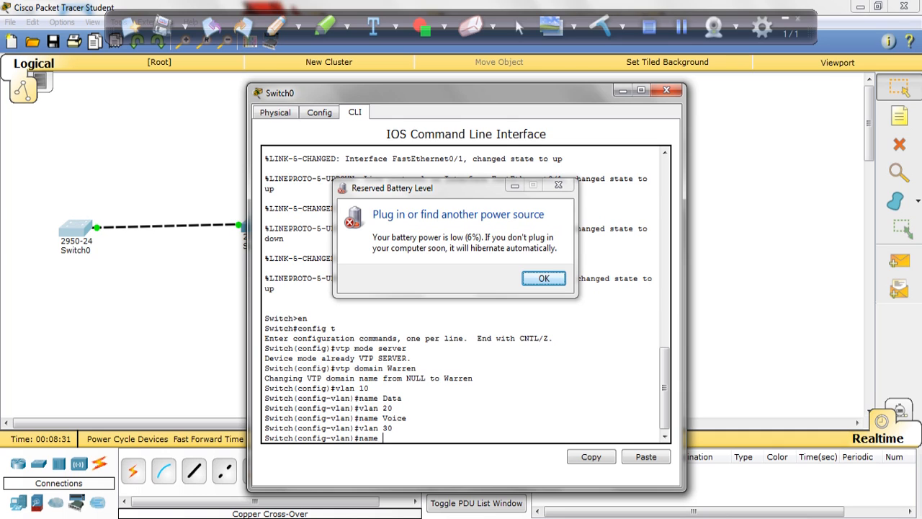
pyautogui.write(' Mgmt')
pyautogui.press('Return')
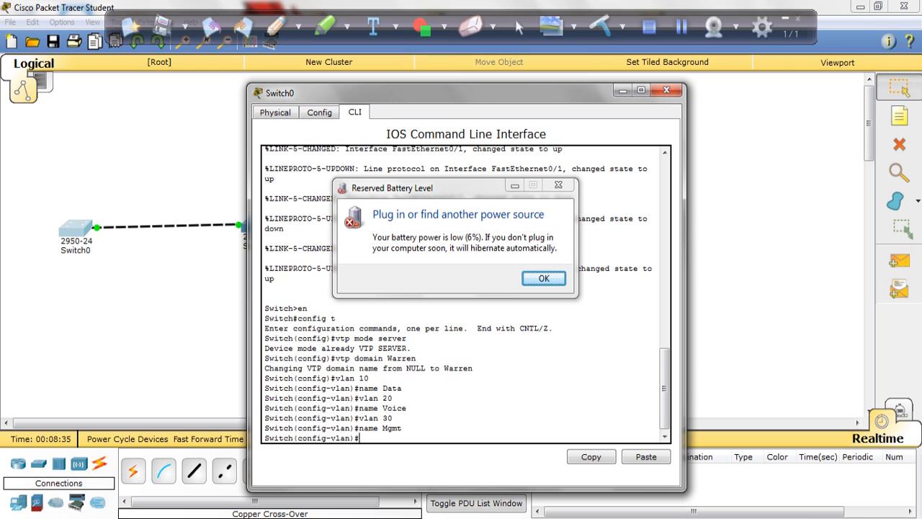
pyautogui.click(544, 278)
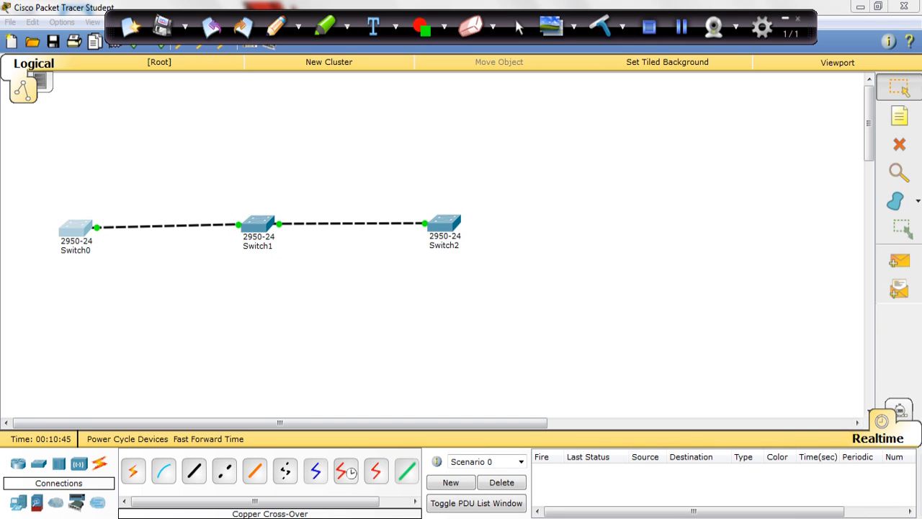
# Return to Switch0's command line and end the VLAN configuration session, going back to privileged EXEC mode
pyautogui.moveTo(354, 517)
pyautogui.click(427, 459)
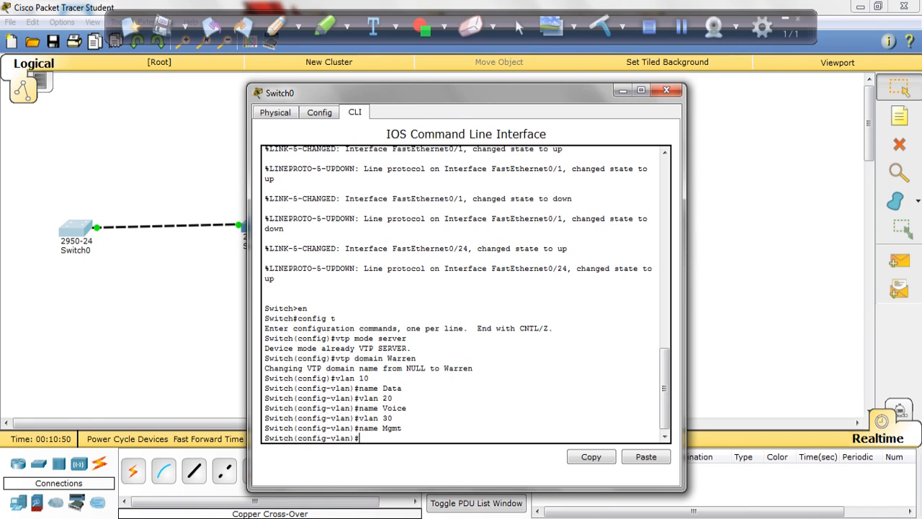
pyautogui.press('Return')
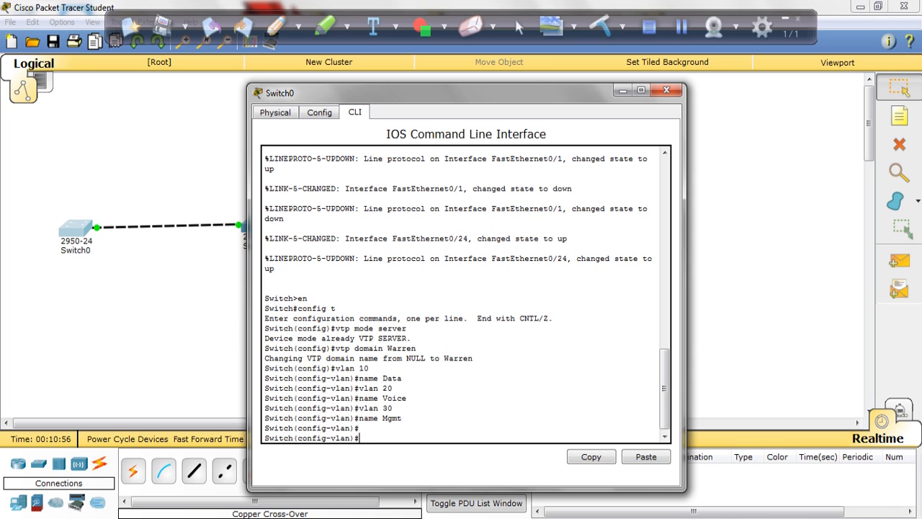
pyautogui.write('end')
pyautogui.press('Return')
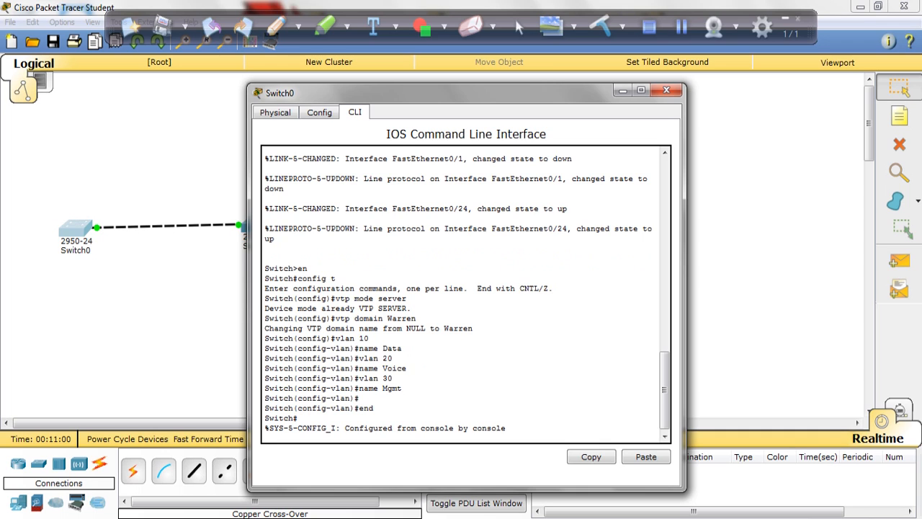
pyautogui.press('Return')
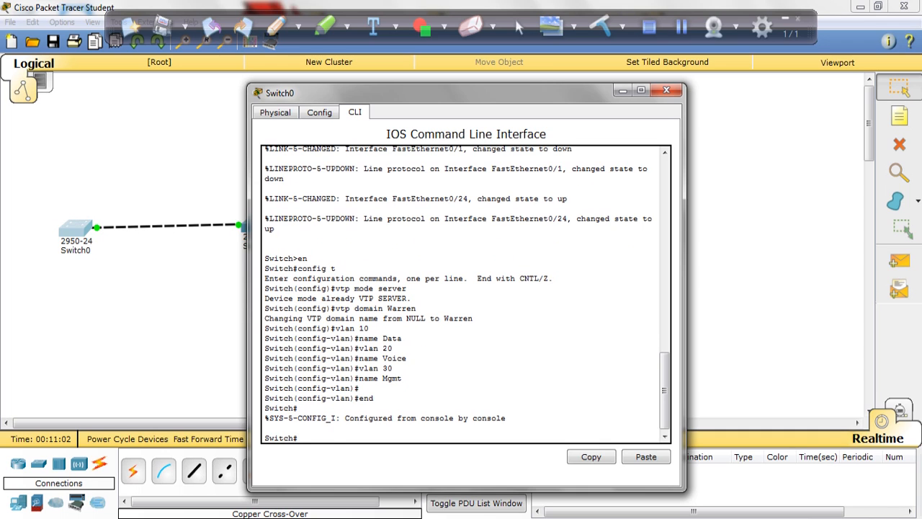
# Configure interface fa0/24 on Switch0 as a trunk port and exit to privileged EXEC mode
pyautogui.write('configt')
pyautogui.press('BackSpace')
pyautogui.write('t')
pyautogui.press('Return')
pyautogui.write('int fa')
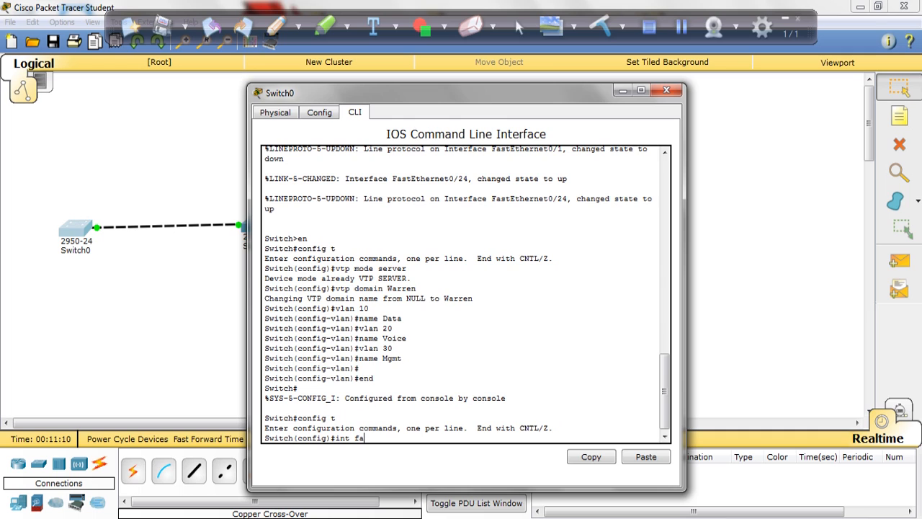
pyautogui.write('0/24')
pyautogui.press('Return')
pyautogui.write('switchport ')
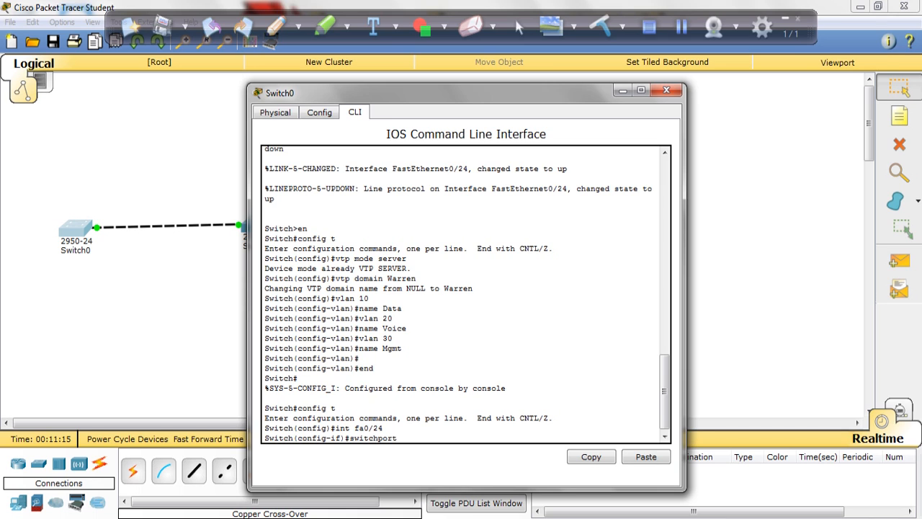
pyautogui.write('mode t')
pyautogui.press('Return')
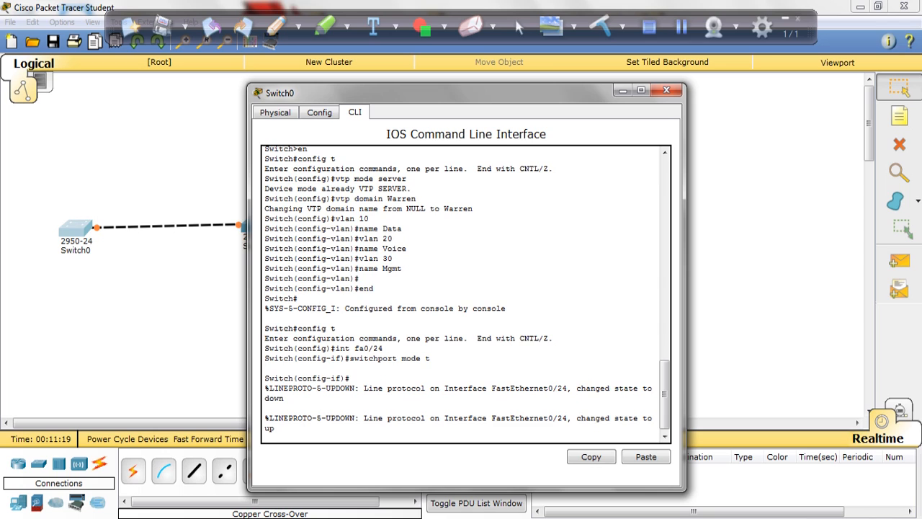
pyautogui.press('Return')
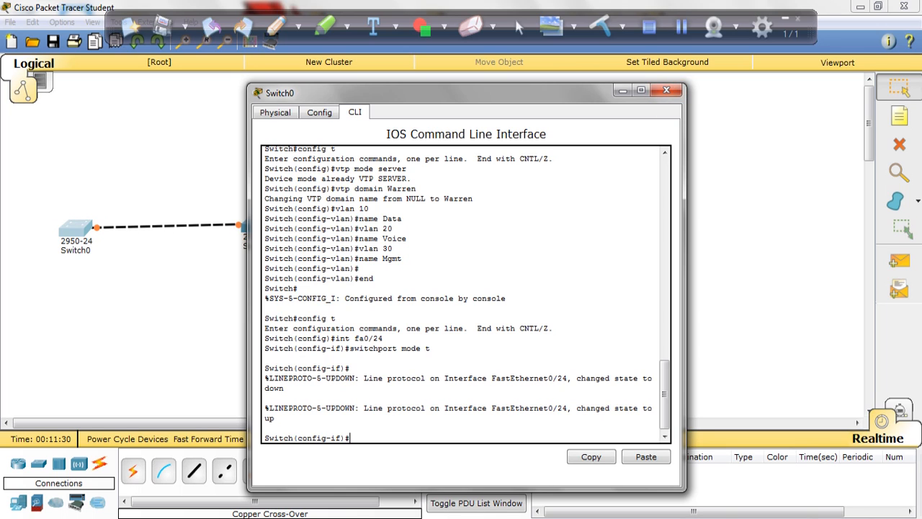
pyautogui.write('nd')
pyautogui.press('Return')
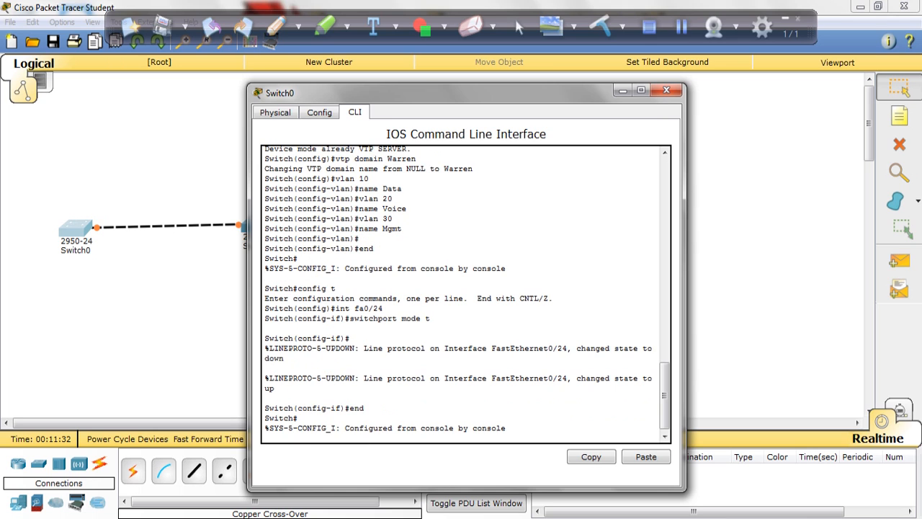
pyautogui.press('Return')
# Try to display the VTP information on Switch0 with the command vtp status
pyautogui.write('vtp status')
pyautogui.press('Return')
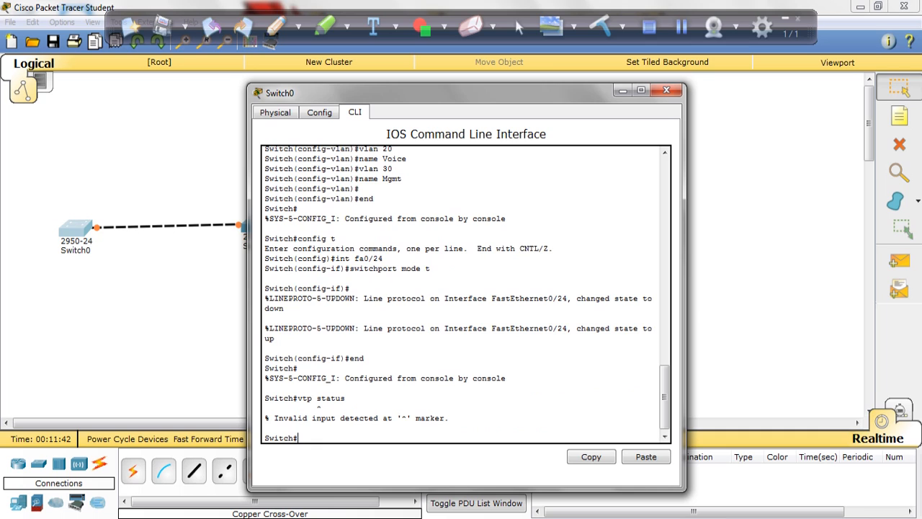
pyautogui.write('vtp status')
pyautogui.press('Return')
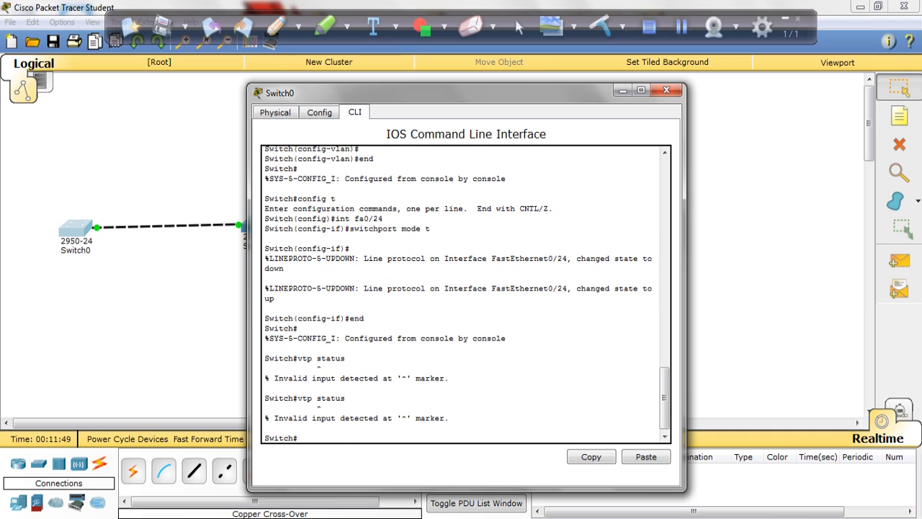
pyautogui.press('Up')
pyautogui.press('Return')
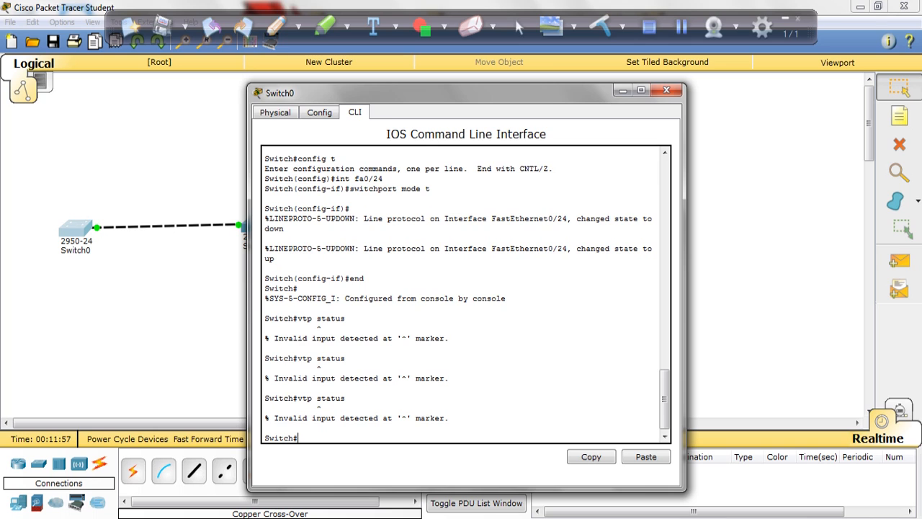
# Display Switch0's complete VLAN table with show vlan
pyautogui.write('show vlan')
pyautogui.press('Return')
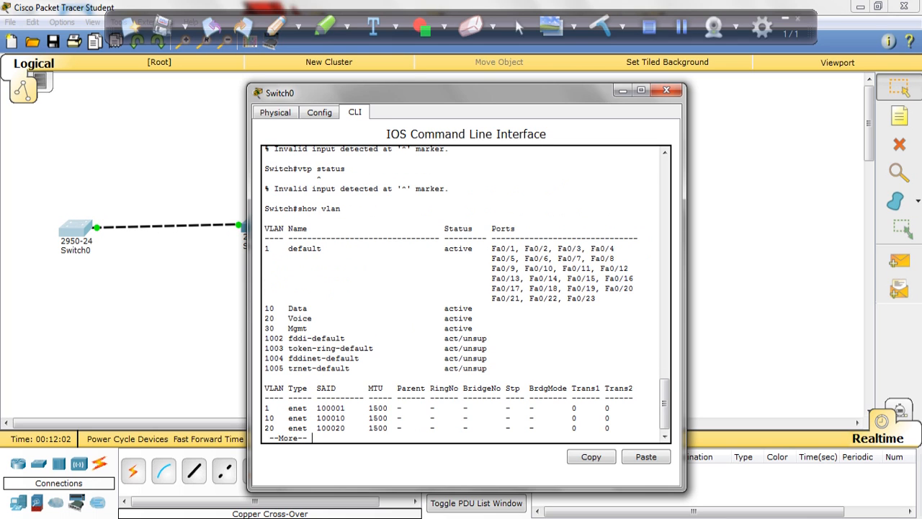
pyautogui.press('space')
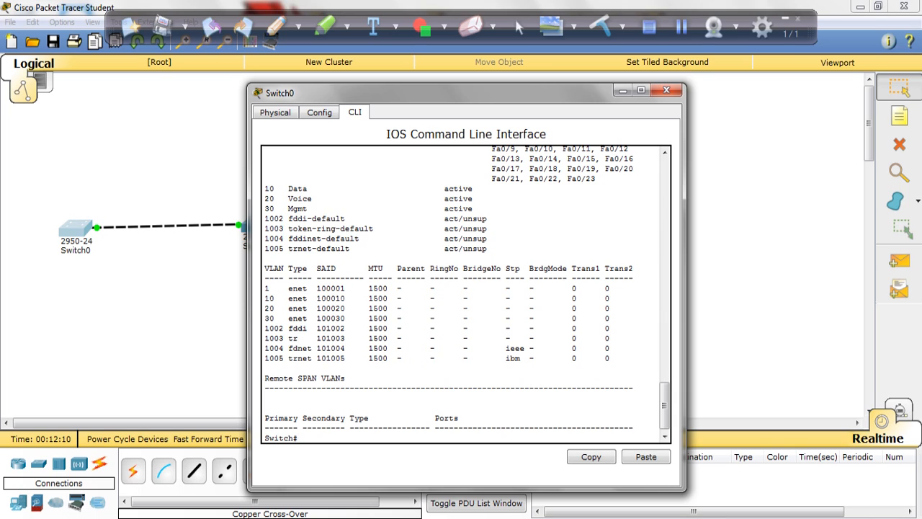
# Run show vtp status on Switch0 and check the domain name, number of existing VLANs and operating mode
pyautogui.write('show vtp status')
pyautogui.press('Return')
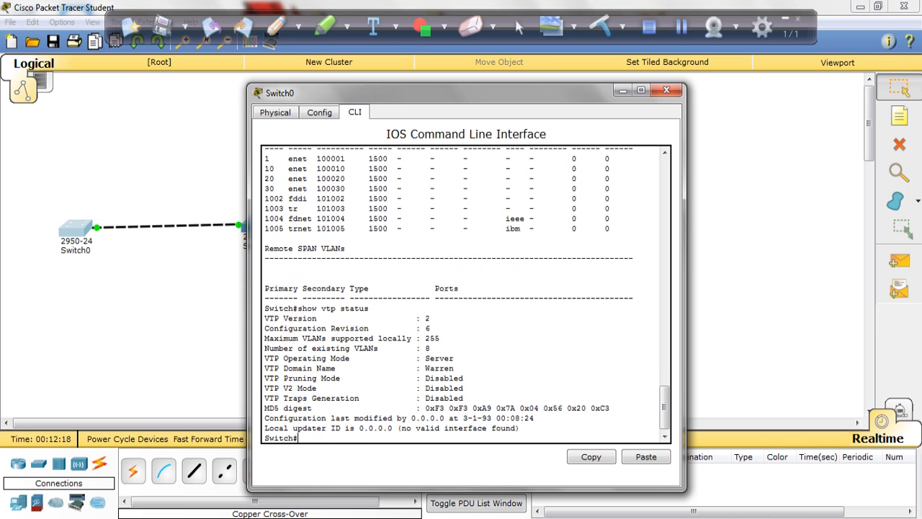
pyautogui.moveTo(454, 368); pyautogui.dragTo(420, 368)
pyautogui.click(432, 348)
pyautogui.moveTo(431, 348)
pyautogui.mouseDown()
pyautogui.moveTo(408, 348)
pyautogui.moveTo(420, 348)
pyautogui.mouseUp()
pyautogui.click(454, 358)
# Review the default VLANs 1002 to 1005 in the earlier show vlan output, and return to the VTP status output
pyautogui.click(665, 332)
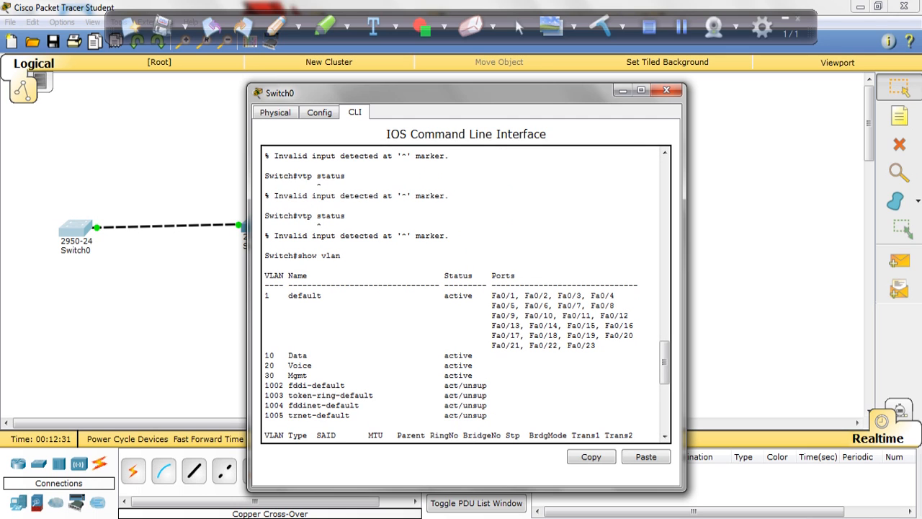
pyautogui.moveTo(598, 345); pyautogui.dragTo(265, 425)
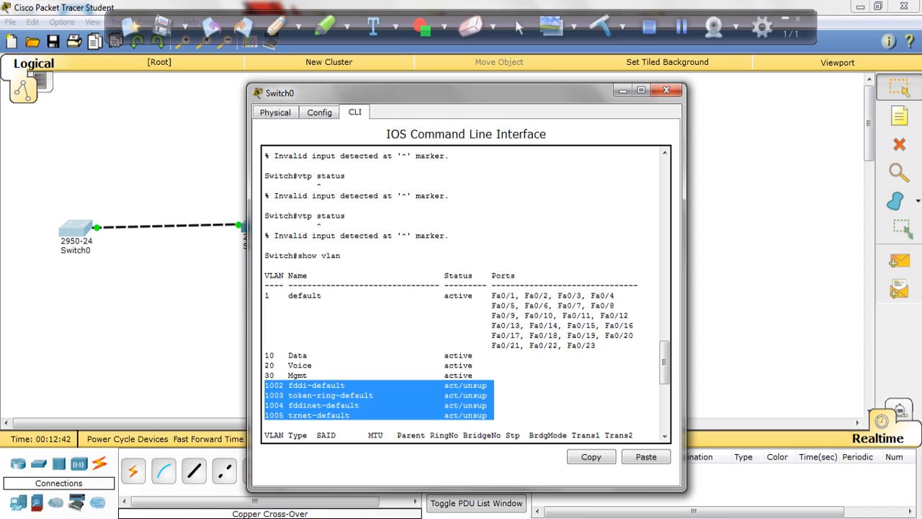
pyautogui.click(319, 164)
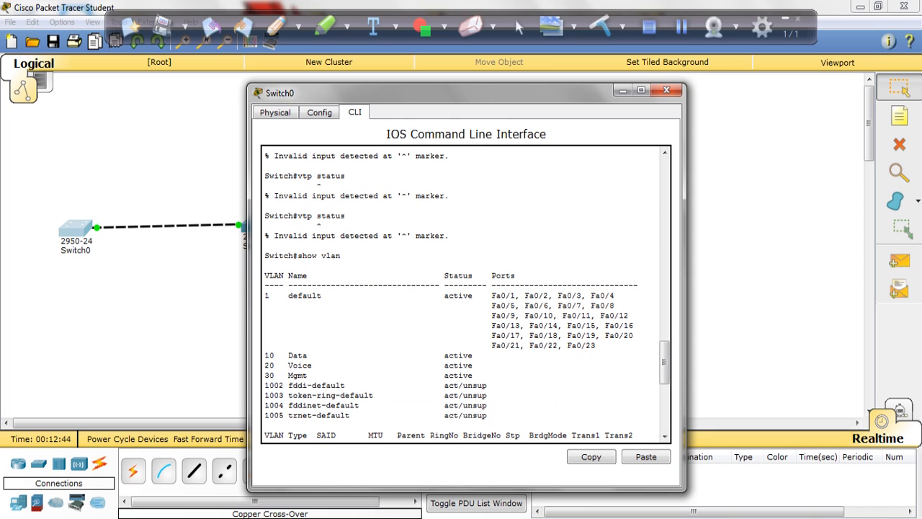
pyautogui.click(665, 411)
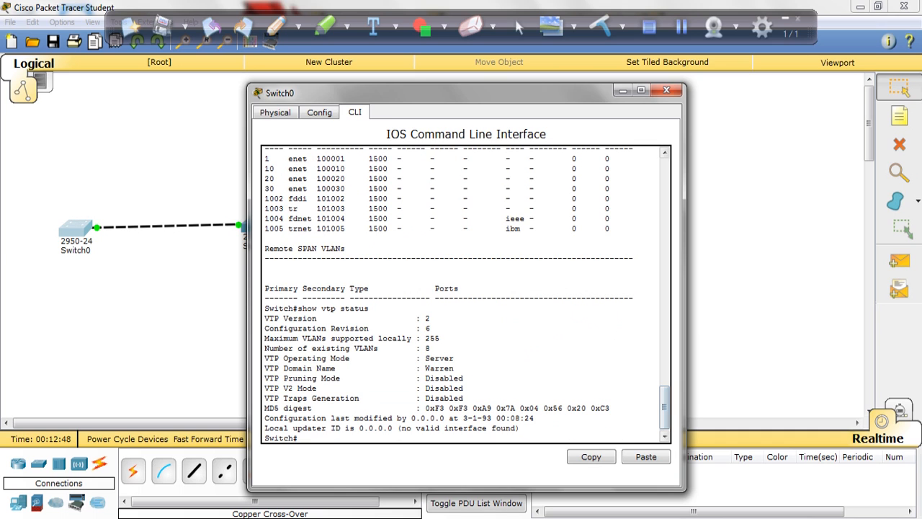
# Close Switch0's window, open the command line of Switch1 and enter privileged EXEC mode
pyautogui.click(667, 90)
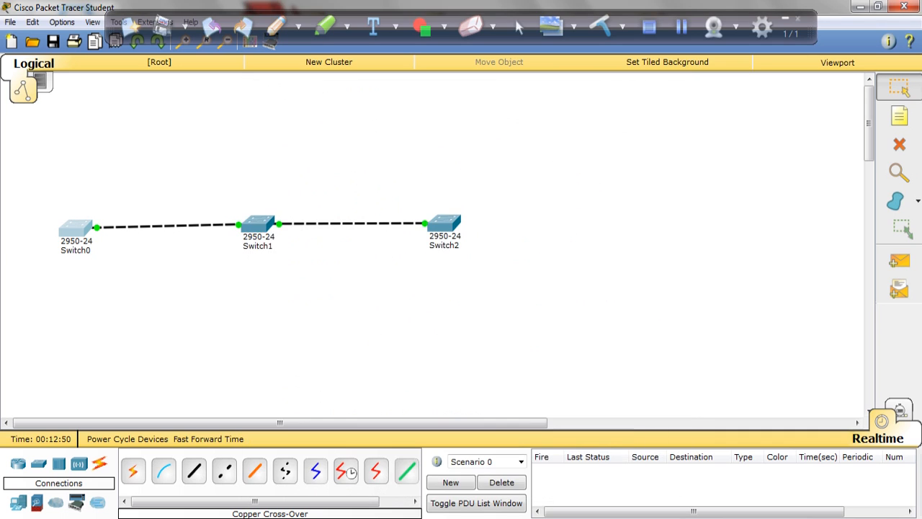
pyautogui.click(258, 223)
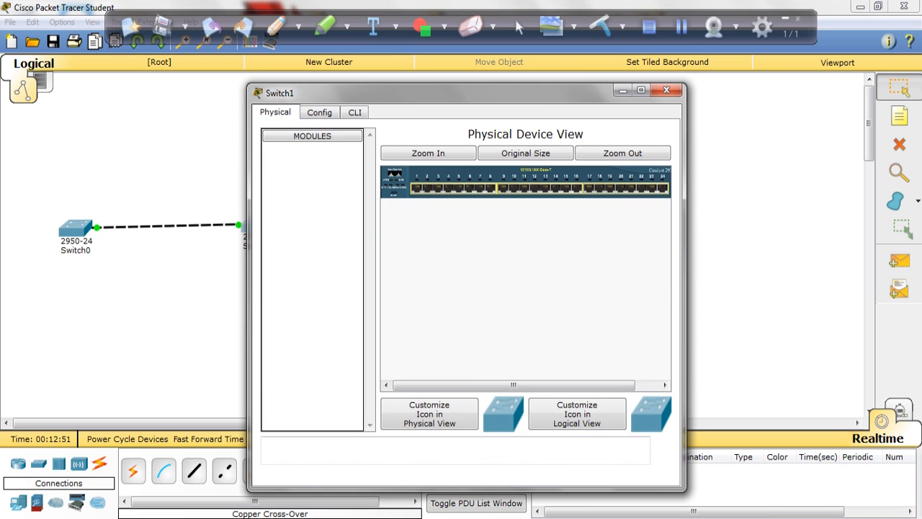
pyautogui.click(354, 113)
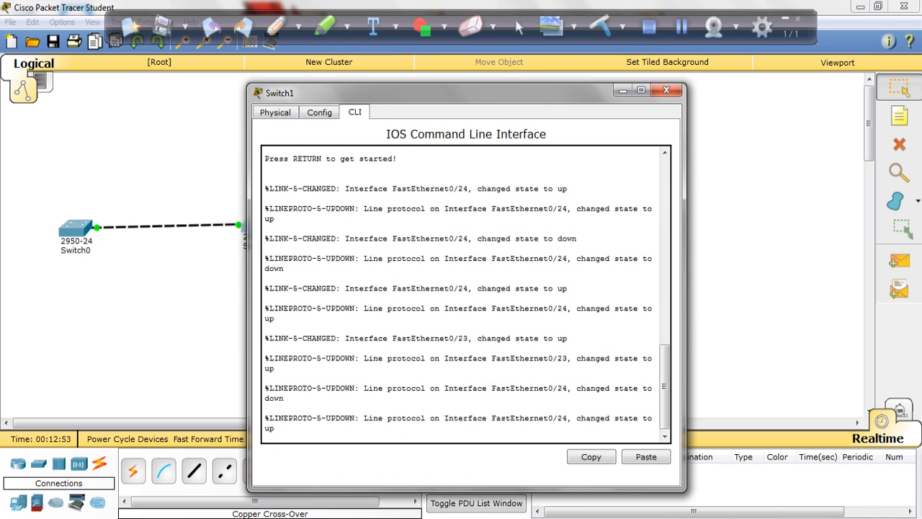
pyautogui.press('Return')
pyautogui.write('den')
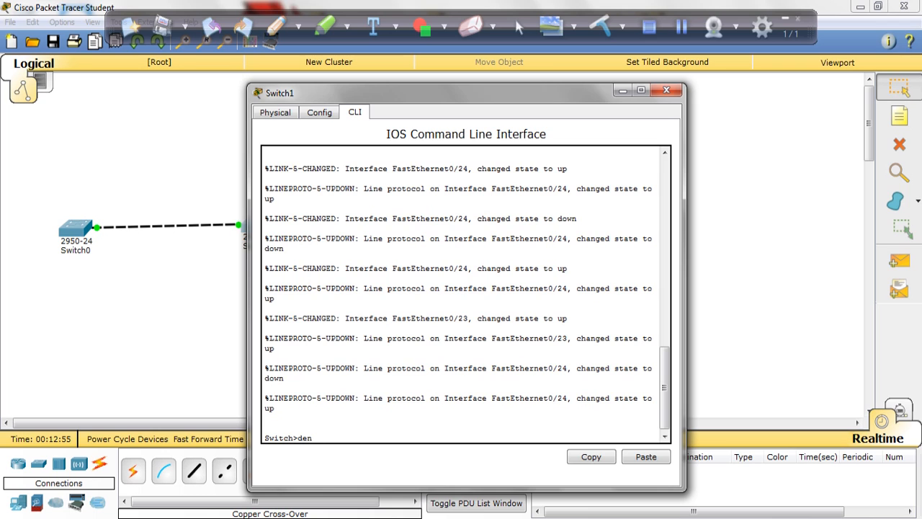
pyautogui.press('BackSpace')
pyautogui.press('BackSpace')
pyautogui.press('BackSpace')
pyautogui.write('en')
pyautogui.press('Return')
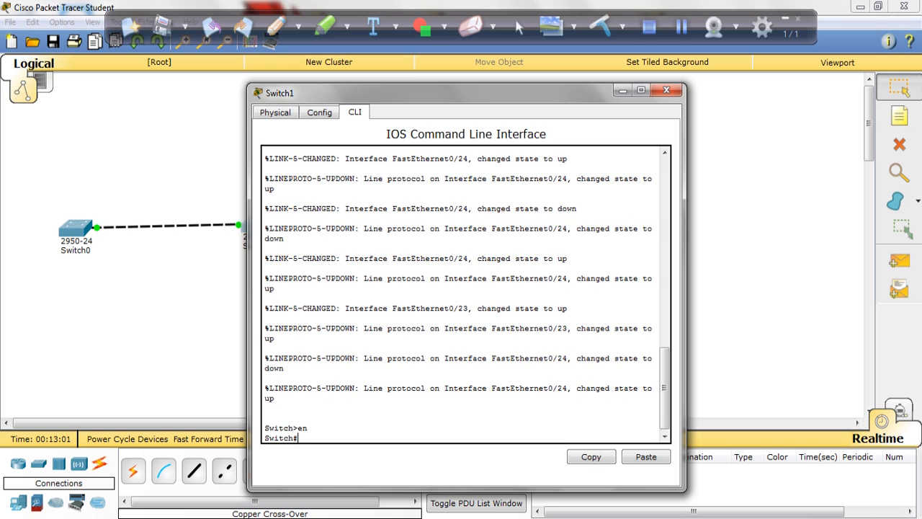
# Set Switch1 to VTP client mode in global configuration, and return to privileged EXEC mode
pyautogui.write('config t')
pyautogui.press('Return')
pyautogui.write('vtp mod')
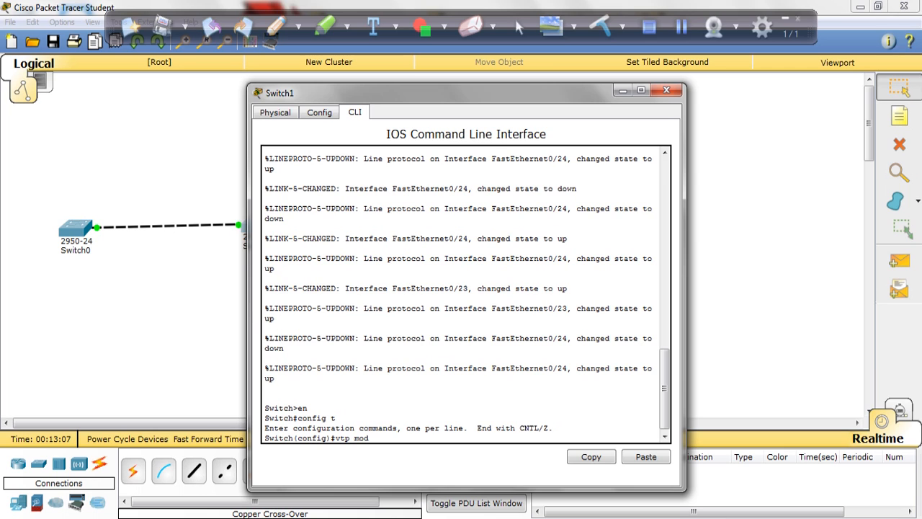
pyautogui.write('e client')
pyautogui.press('Return')
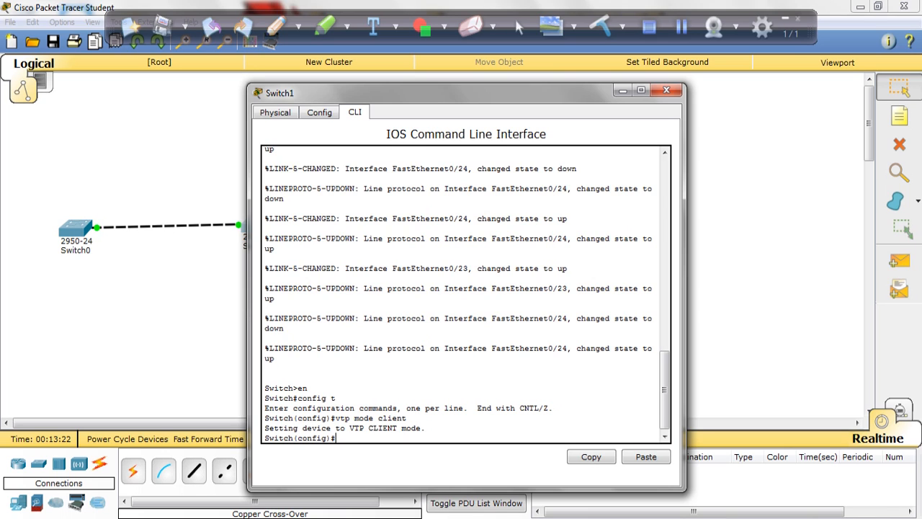
pyautogui.write('end')
pyautogui.press('Return')
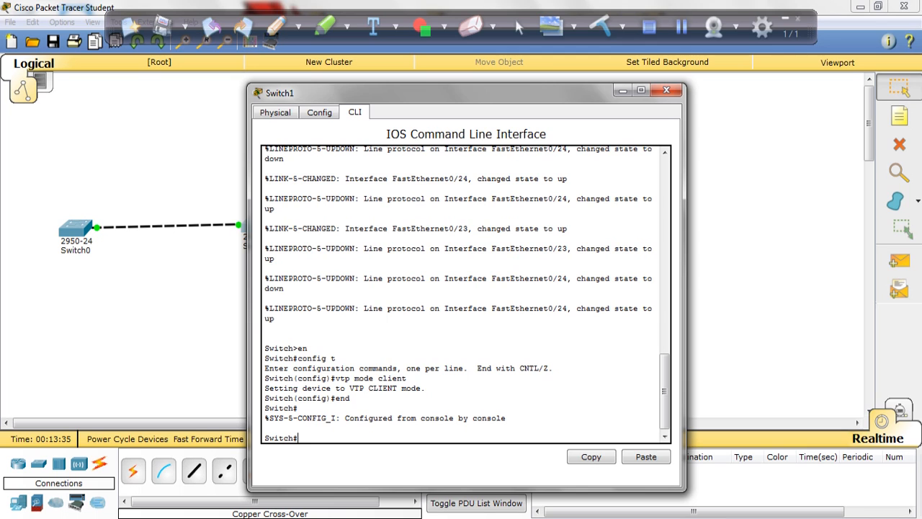
# Run show vtp status on Switch1 and check the VTP domain name
pyautogui.write('show vtp status')
pyautogui.press('Return')
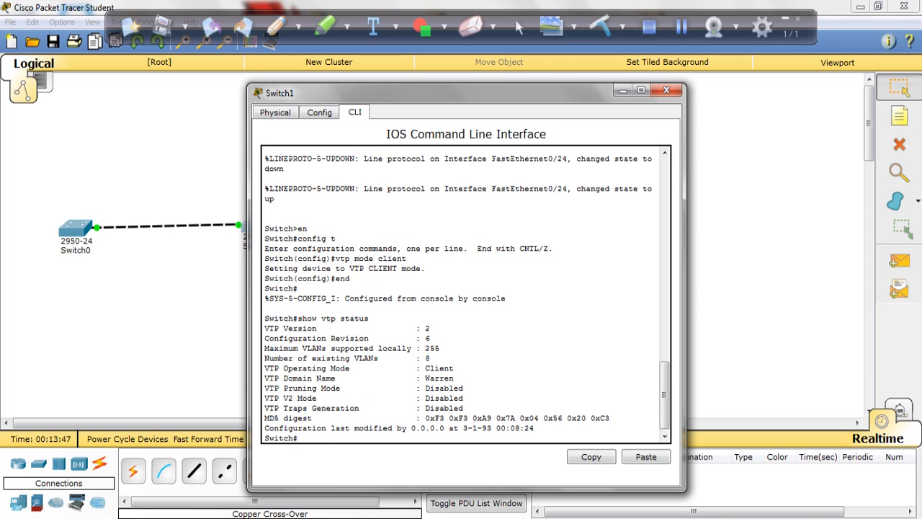
pyautogui.moveTo(454, 378)
pyautogui.mouseDown()
pyautogui.moveTo(426, 378)
pyautogui.moveTo(439, 378)
pyautogui.mouseUp()
pyautogui.click(440, 379)
# Run show vlan on Switch1 and check the entries for VLANs 10, 20 and 30
pyautogui.write('show vlan')
pyautogui.press('Return')
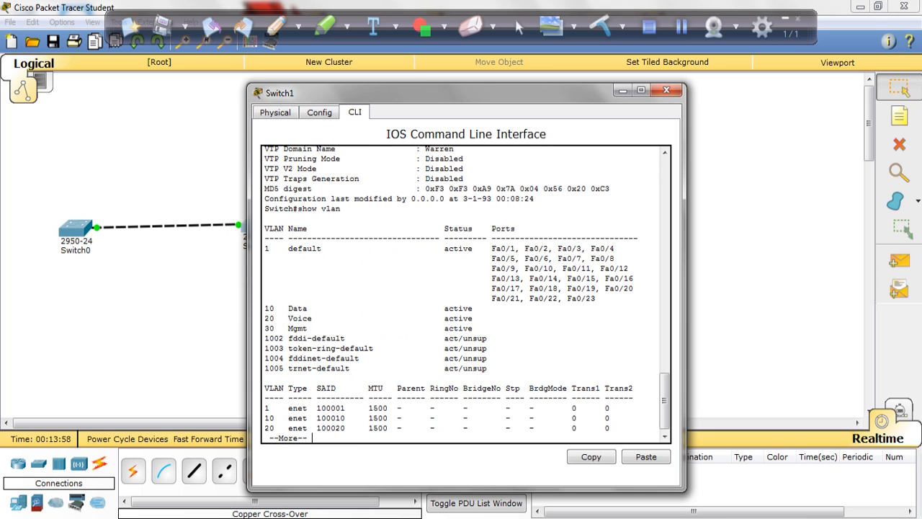
pyautogui.moveTo(268, 308); pyautogui.dragTo(316, 328)
pyautogui.click(265, 298)
# Close Switch1's window, open the command line of Switch2 and enter privileged EXEC mode
pyautogui.click(666, 90)
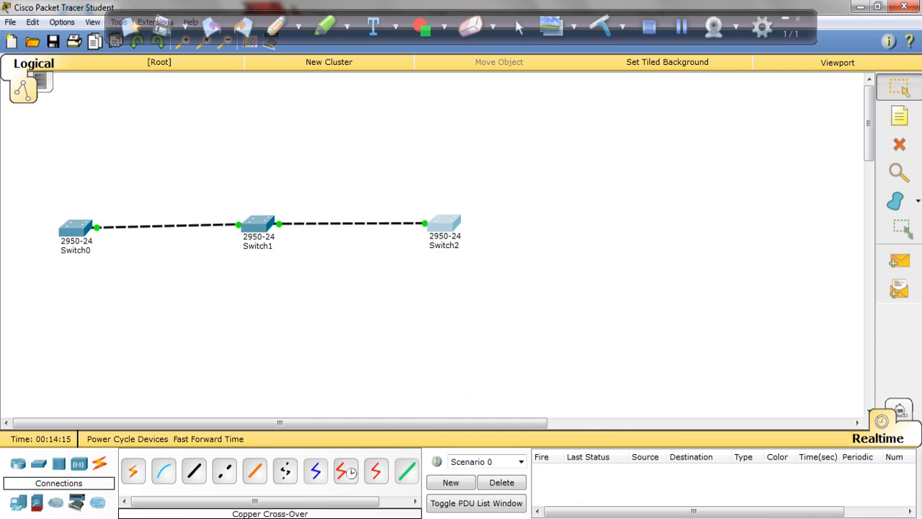
pyautogui.click(444, 224)
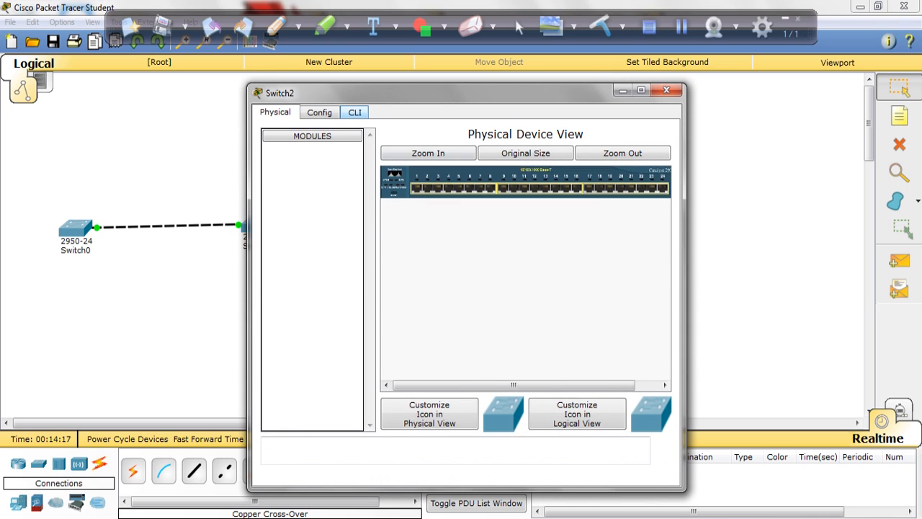
pyautogui.click(354, 113)
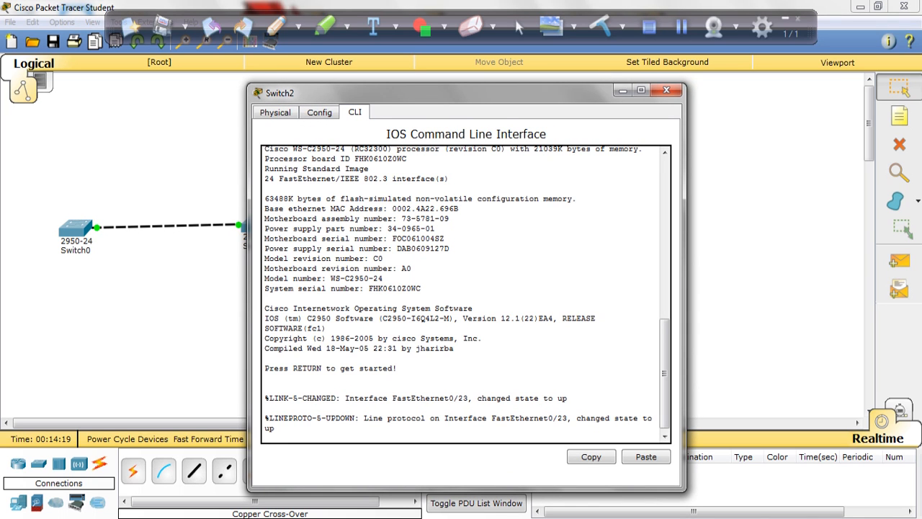
pyautogui.press('Return')
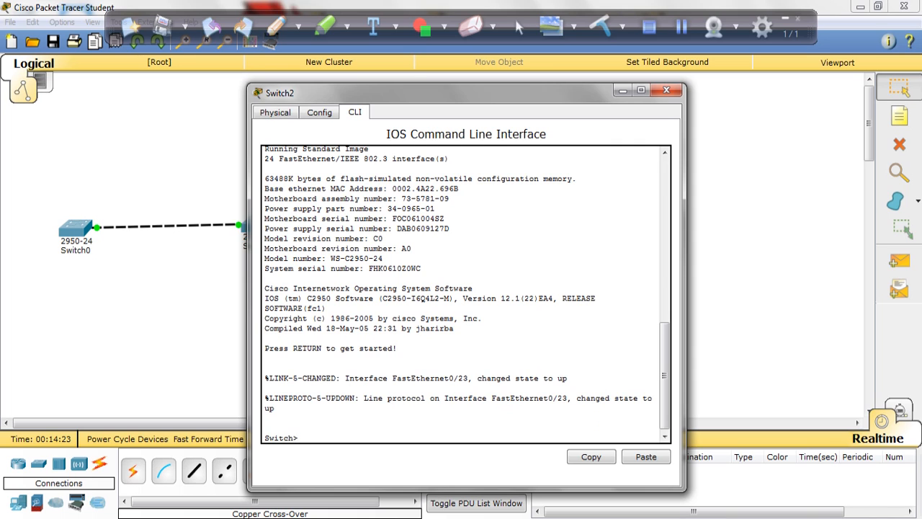
pyautogui.write('en')
pyautogui.press('Return')
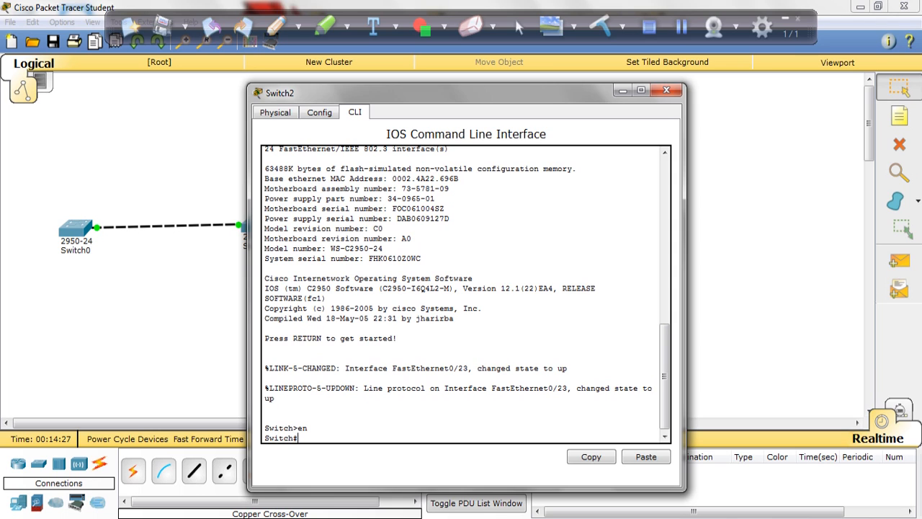
# Set Switch2 to VTP transparent mode in global configuration
pyautogui.write('config t')
pyautogui.press('Return')
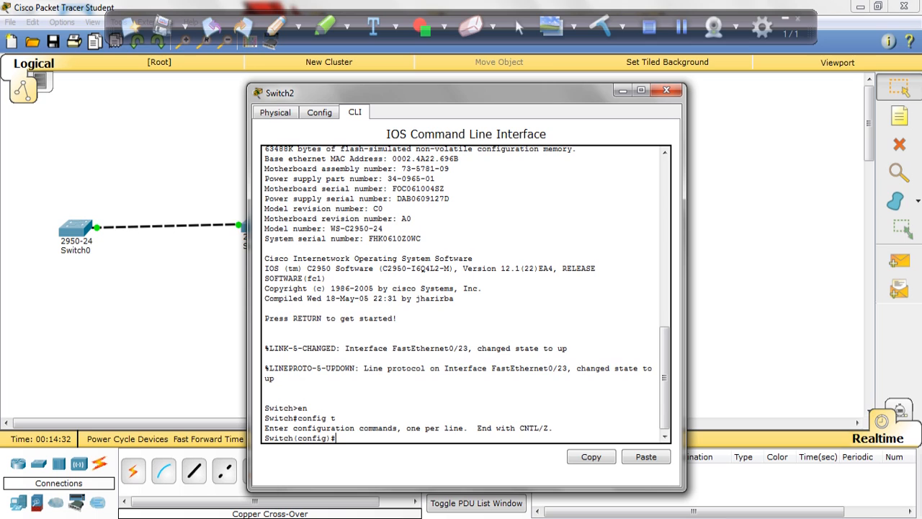
pyautogui.write('vtp mode transparent')
pyautogui.press('Return')
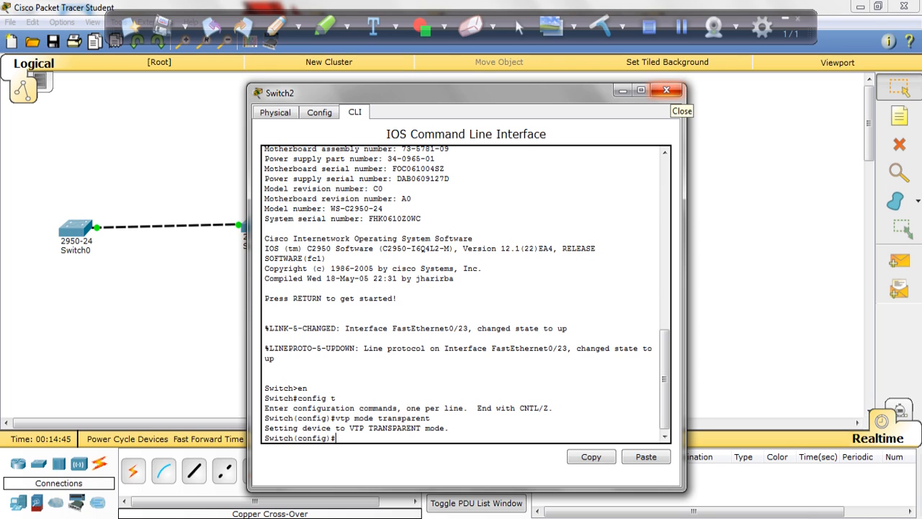
# Check in the topology which ports link Switch1 and Switch2, and reopen Switch2's command line
pyautogui.click(667, 90)
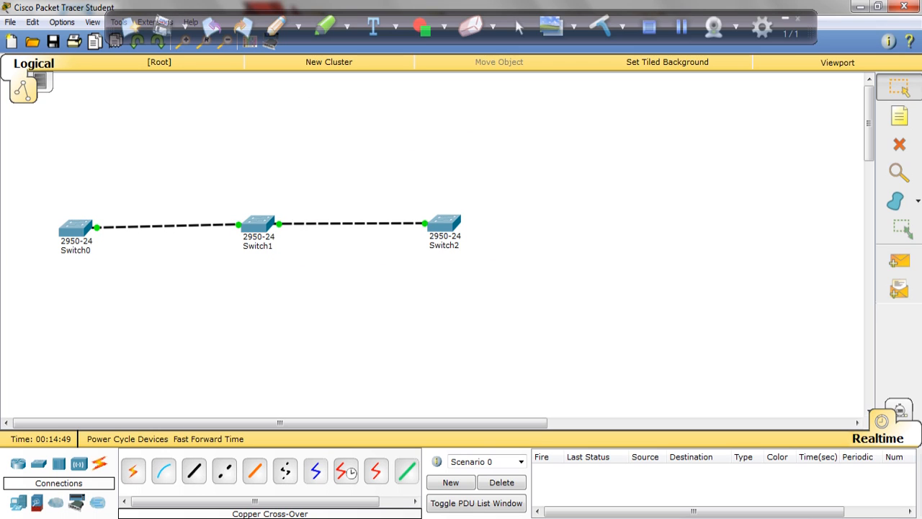
pyautogui.moveTo(353, 224)
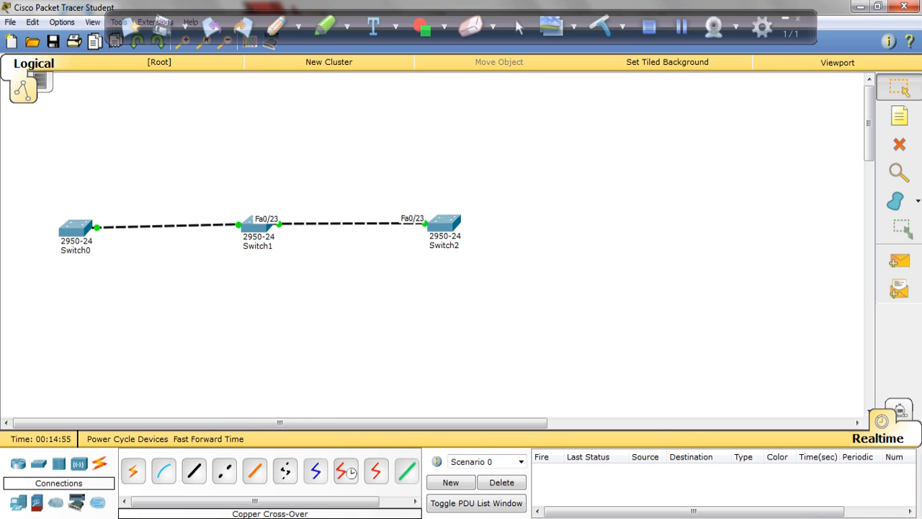
pyautogui.click(443, 223)
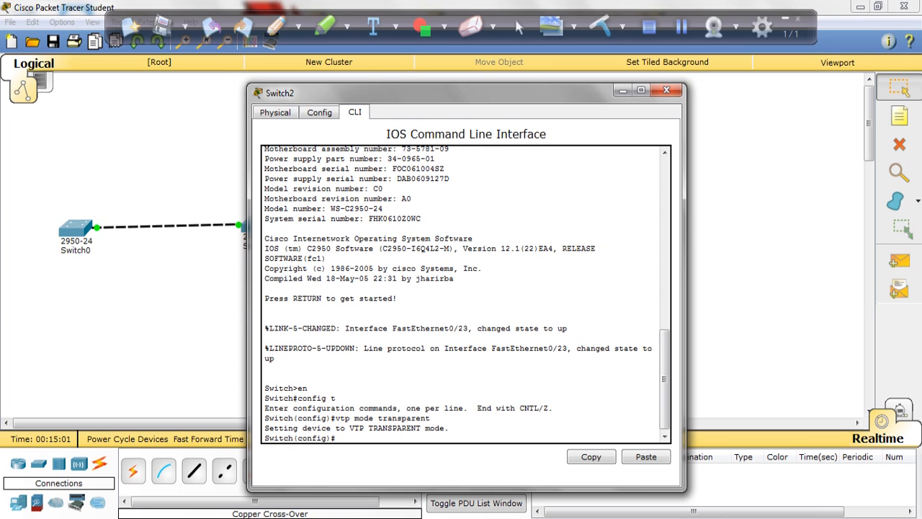
# Set Switch2's interface fa0/23 to trunk mode with switchport mode t, and return to privileged EXEC mode
pyautogui.write('int fa0/23')
pyautogui.press('Return')
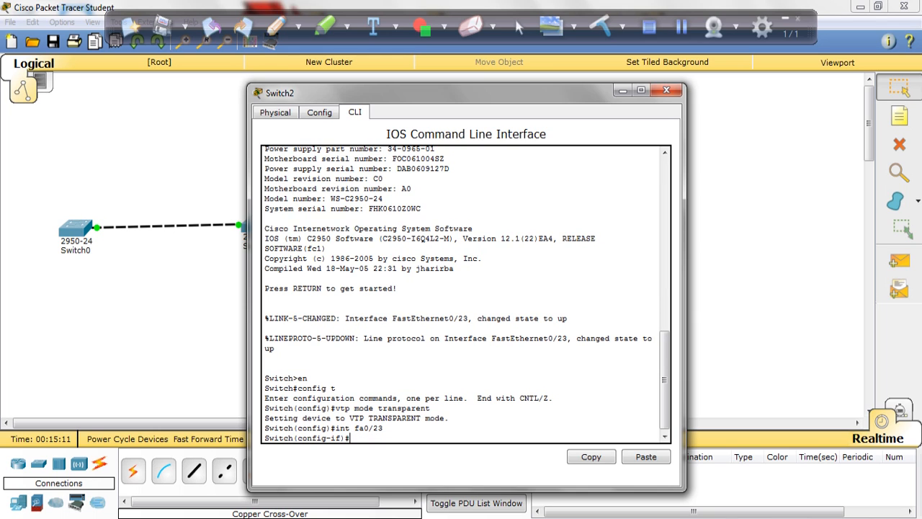
pyautogui.write('switchport mod et')
pyautogui.press('BackSpace')
pyautogui.press('BackSpace')
pyautogui.press('BackSpace')
pyautogui.press('BackSpace')
pyautogui.write('de t')
pyautogui.press('Return')
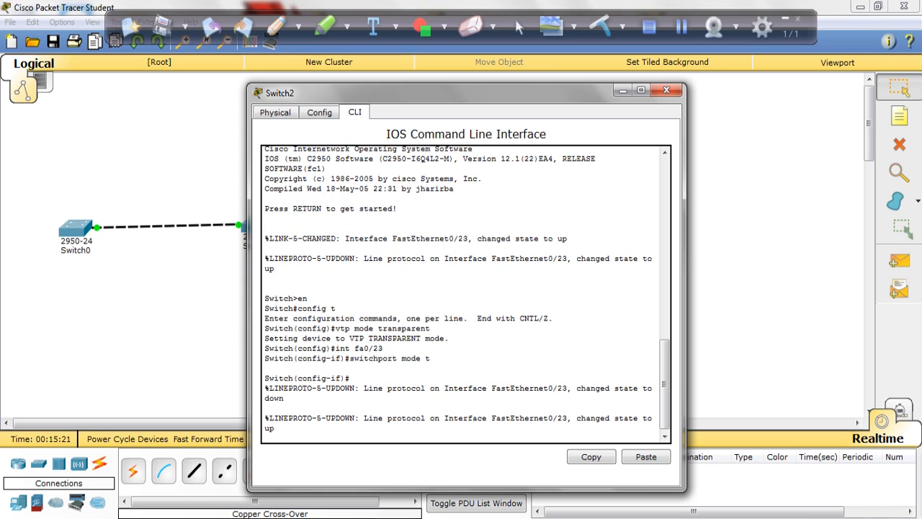
pyautogui.press('Return')
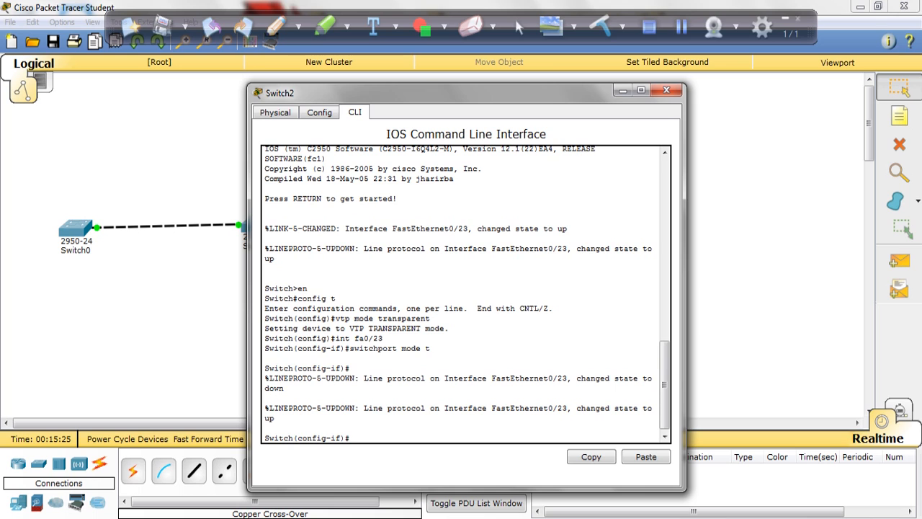
pyautogui.write('end')
pyautogui.press('Return')
pyautogui.press('Return')
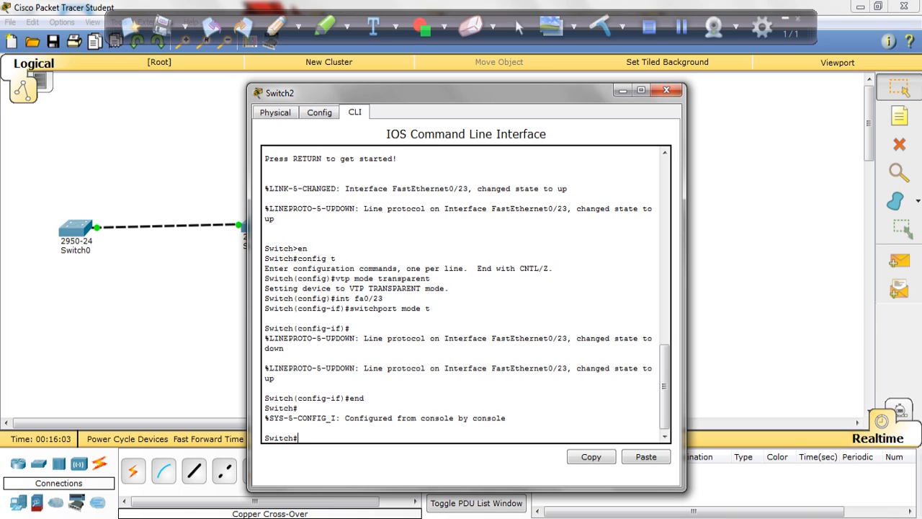
# Run show vtp status on Switch2 and check the number of existing VLANs
pyautogui.write('show vtp status')
pyautogui.press('Return')
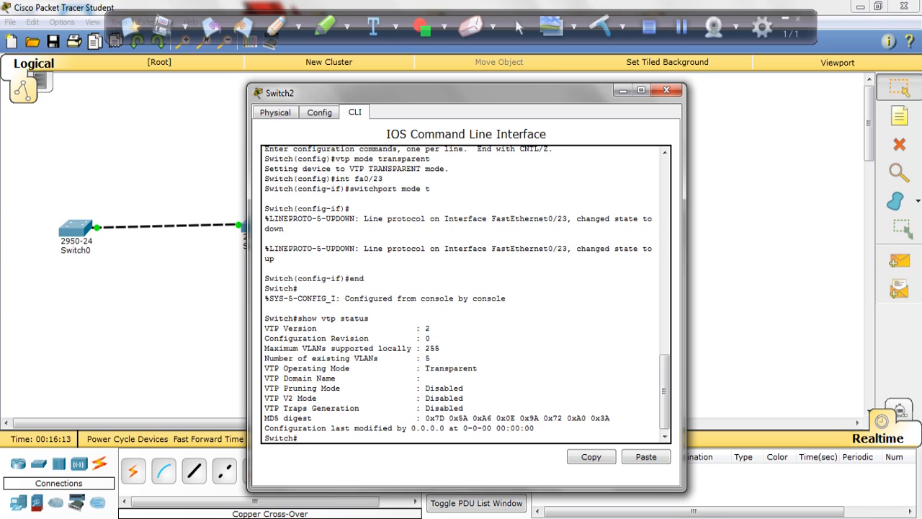
pyautogui.moveTo(428, 358); pyautogui.dragTo(424, 358)
pyautogui.click(440, 348)
# Display Switch2's complete VLAN table with show vlan
pyautogui.write('show vlan')
pyautogui.press('Return')
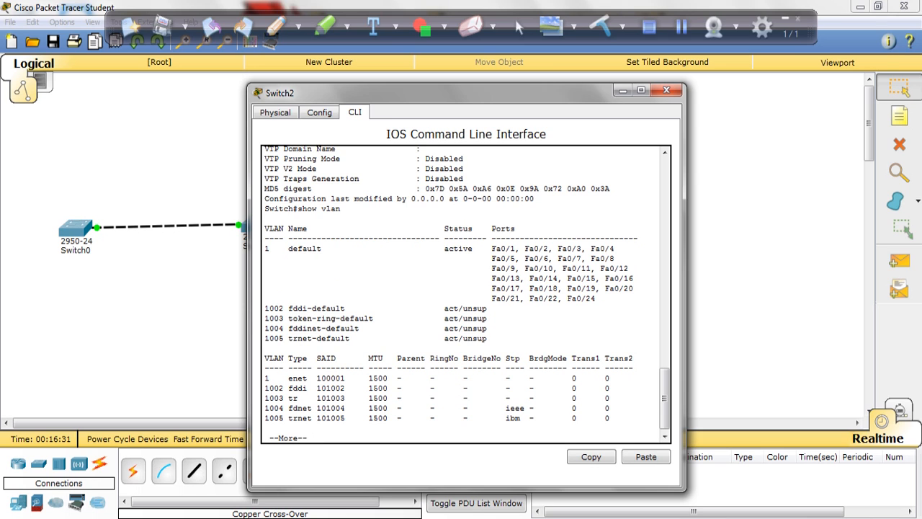
pyautogui.press('space')
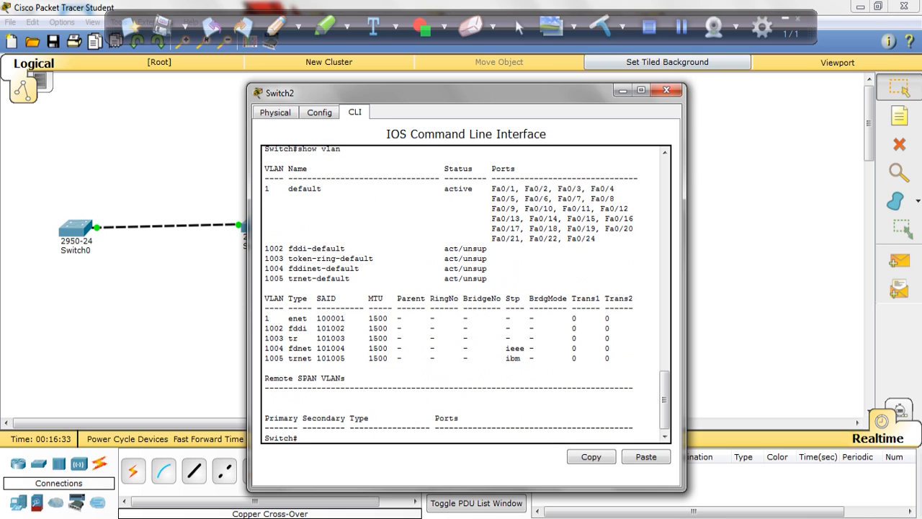
# Close Switch2's window and add a fourth 2950-24 switch to the workspace, to the right of Switch2
pyautogui.click(666, 90)
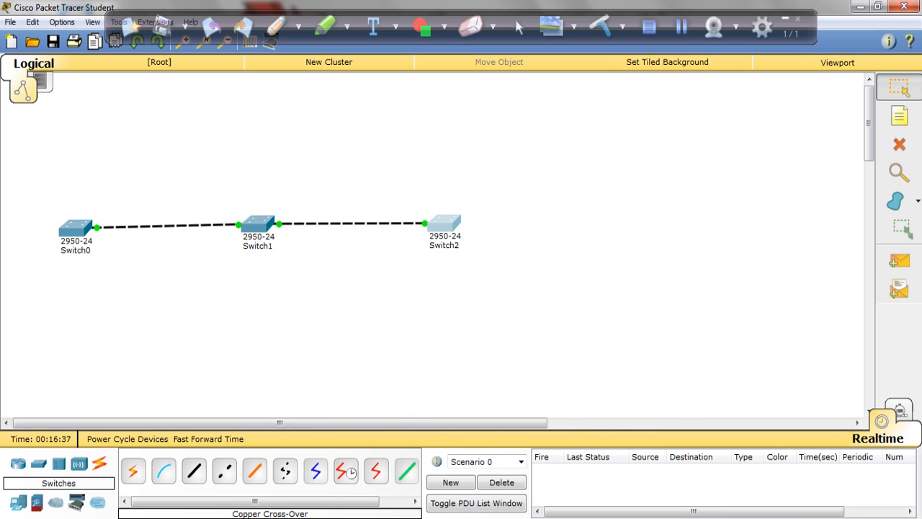
pyautogui.click(38, 464)
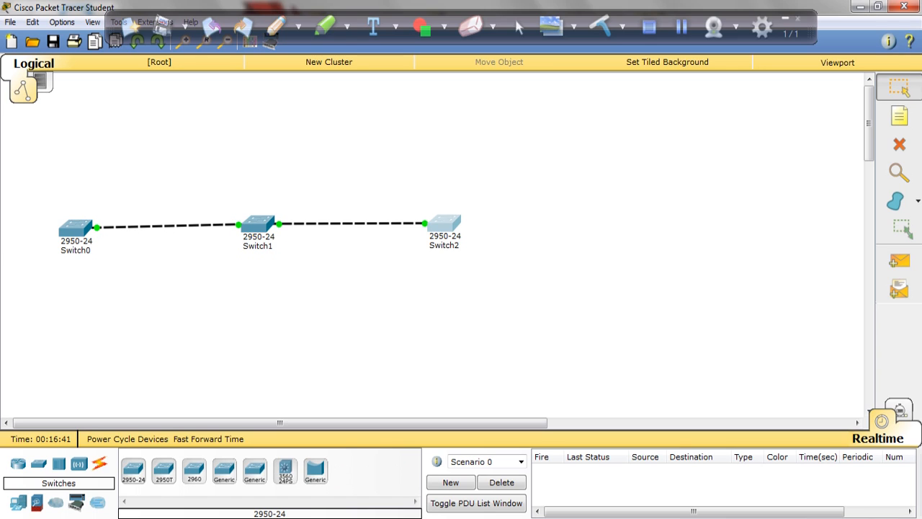
pyautogui.click(133, 469)
pyautogui.click(629, 232)
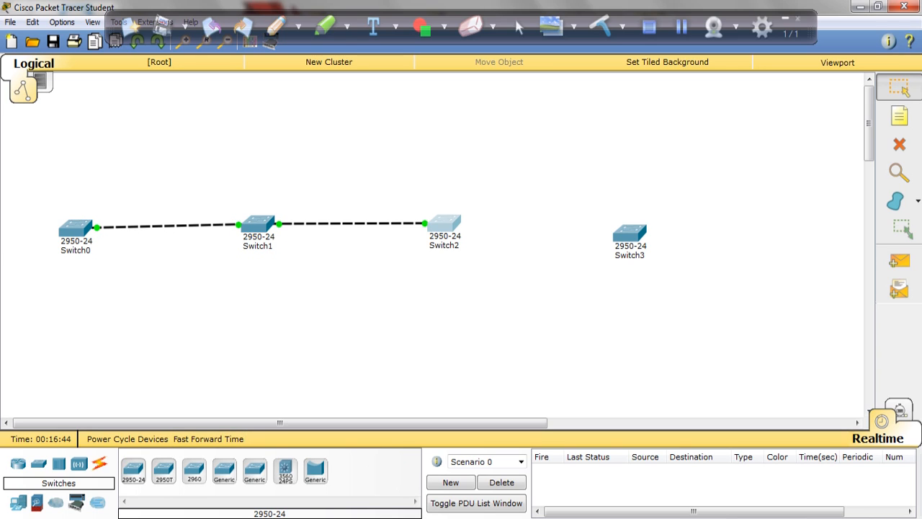
# Connect Switch2's FastEthernet0/24 to Switch3's FastEthernet0/24 with a copper cross-over cable and align Switch3 level with Switch2
pyautogui.click(98, 463)
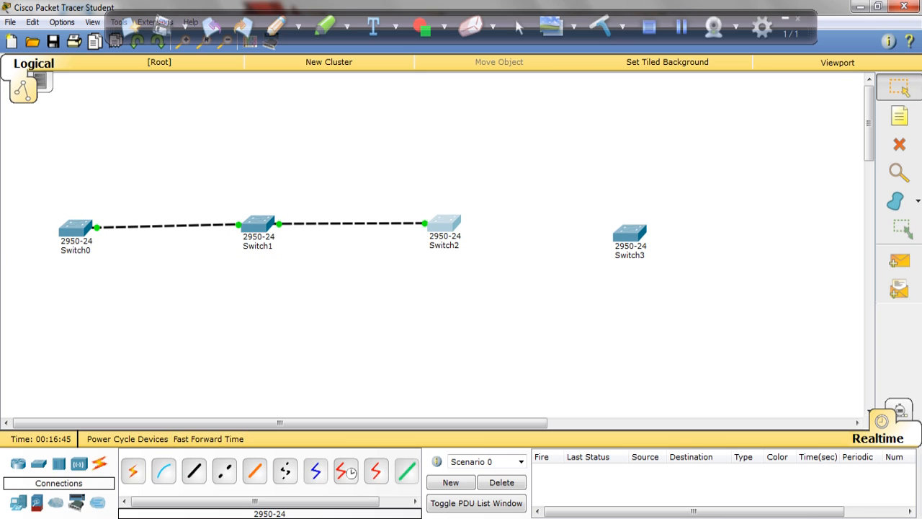
pyautogui.click(224, 470)
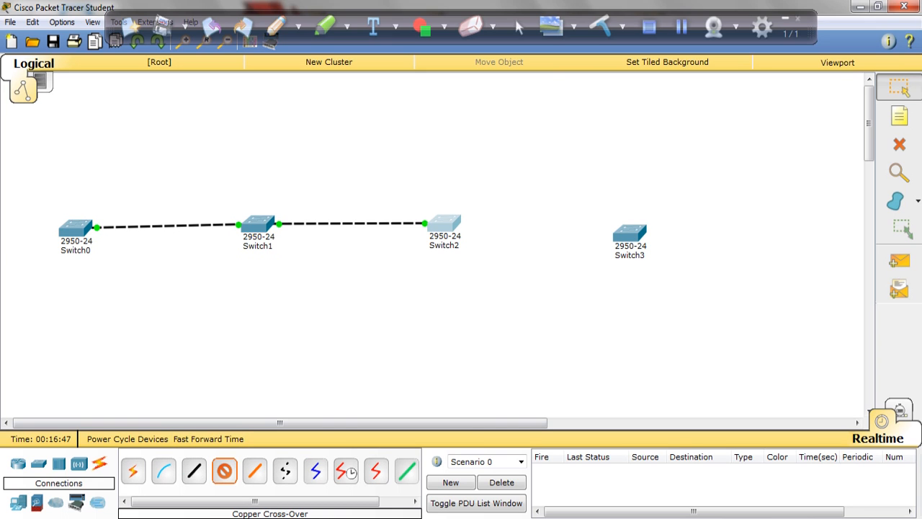
pyautogui.click(444, 224)
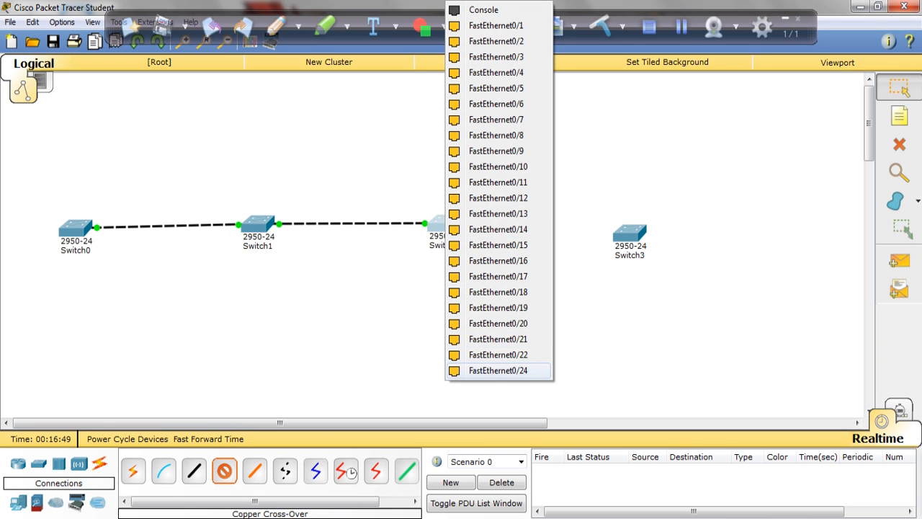
pyautogui.click(498, 370)
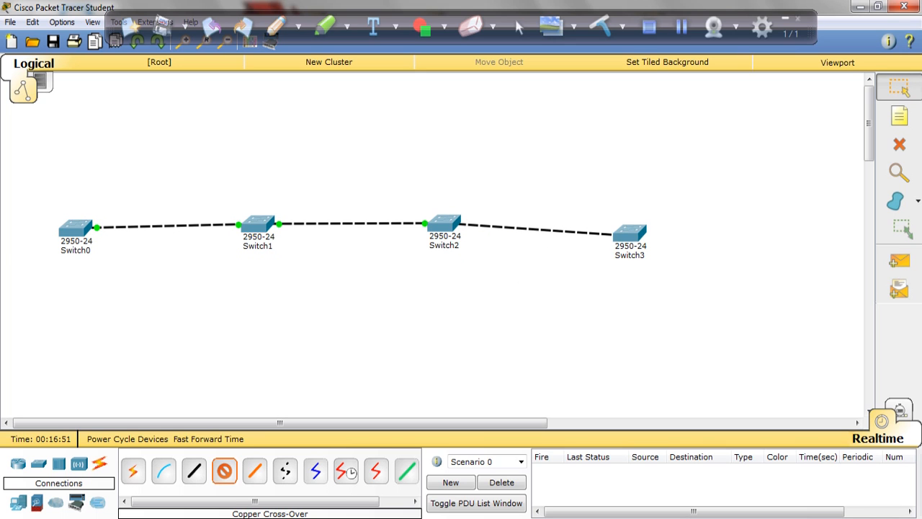
pyautogui.click(629, 233)
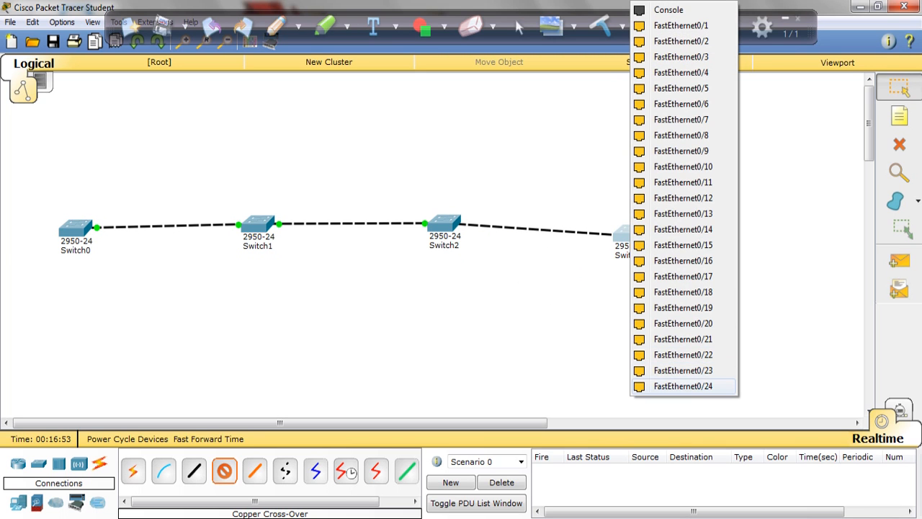
pyautogui.click(683, 386)
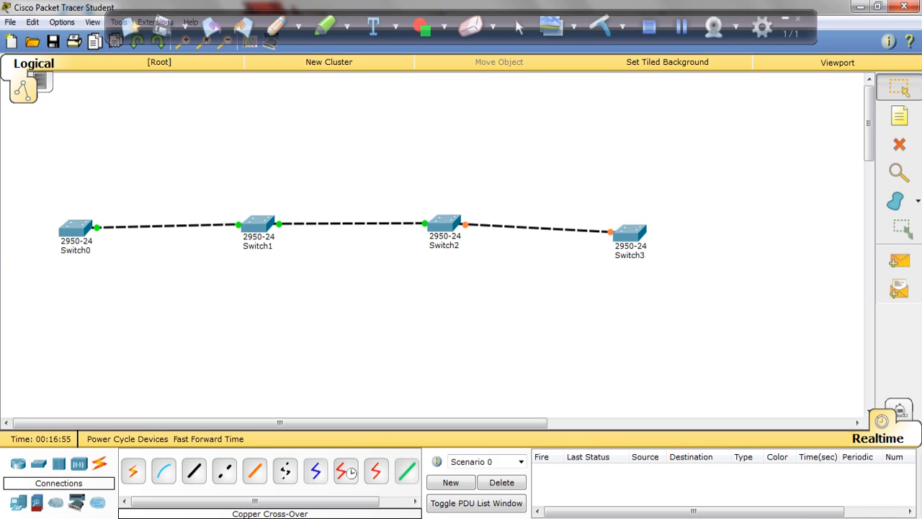
pyautogui.moveTo(629, 233); pyautogui.dragTo(645, 222)
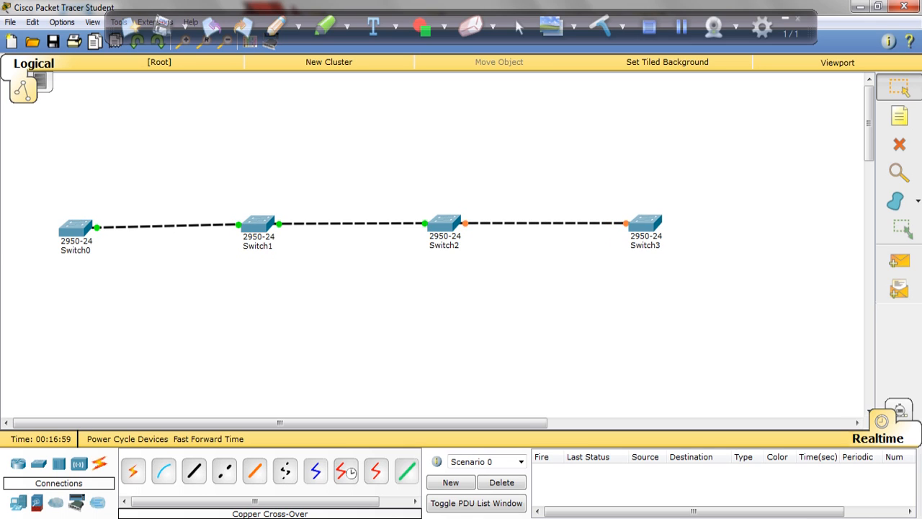
# Open Switch3's command line interface and enter global configuration mode with en and config t
pyautogui.click(645, 223)
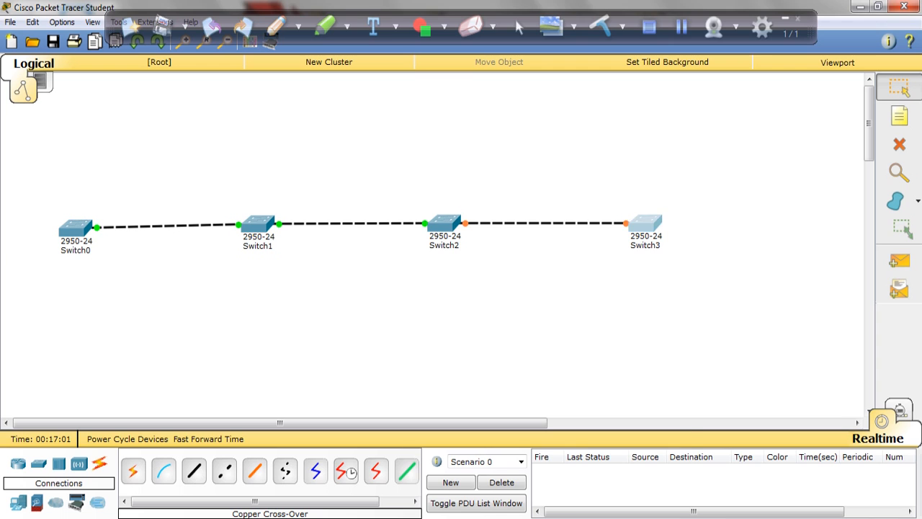
pyautogui.click(354, 112)
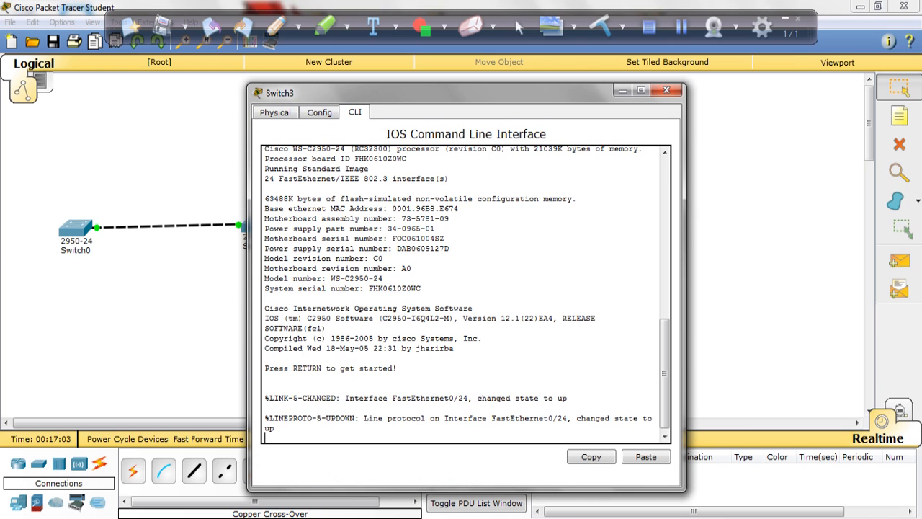
pyautogui.press('Return')
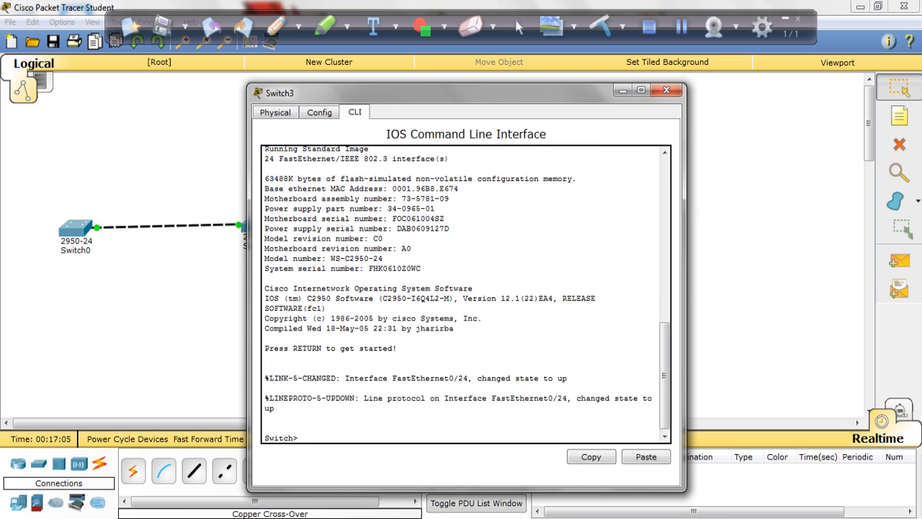
pyautogui.write('en')
pyautogui.press('Return')
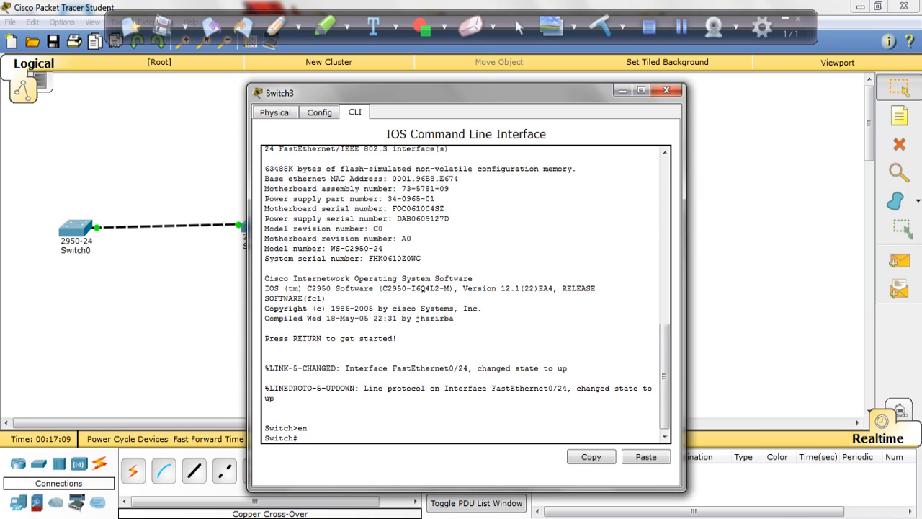
pyautogui.write('config t')
pyautogui.press('Return')
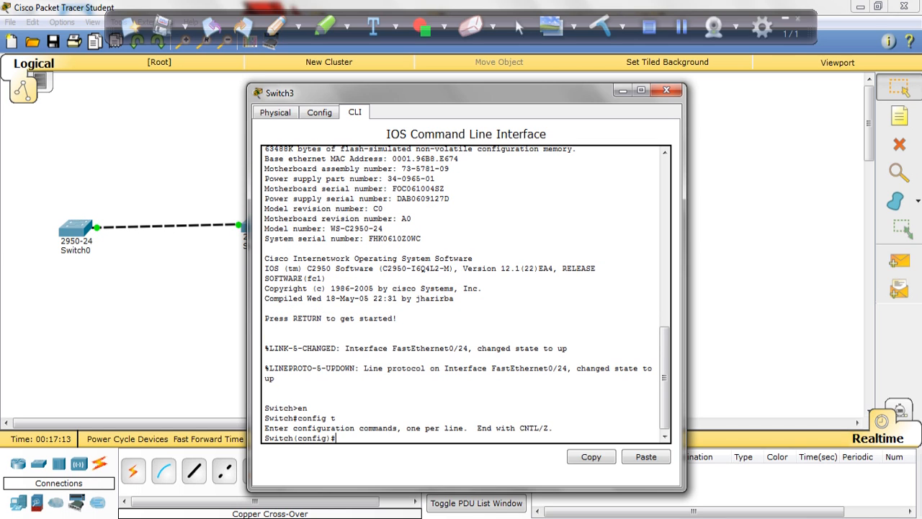
# Set Switch3's interface fa0/24 to trunk mode with switchport mode t
pyautogui.write('int fa0/24')
pyautogui.press('Return')
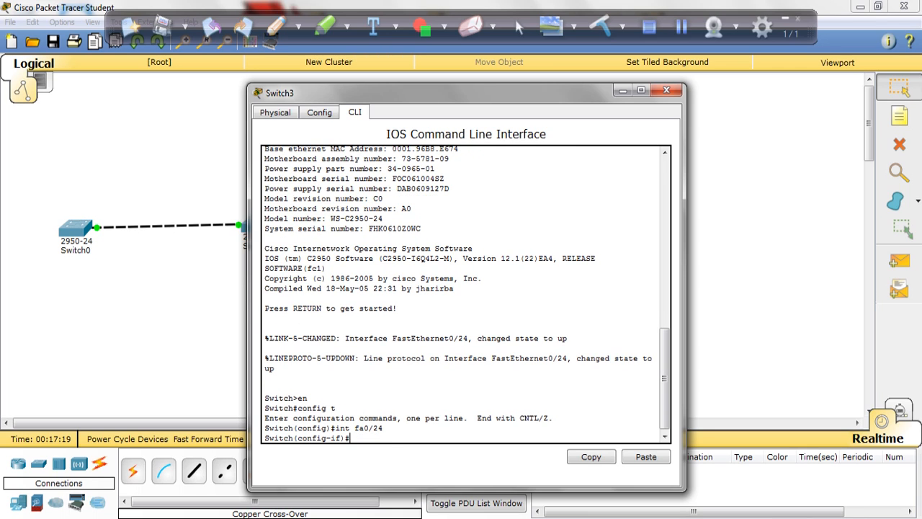
pyautogui.write('switchport mode t')
pyautogui.press('Return')
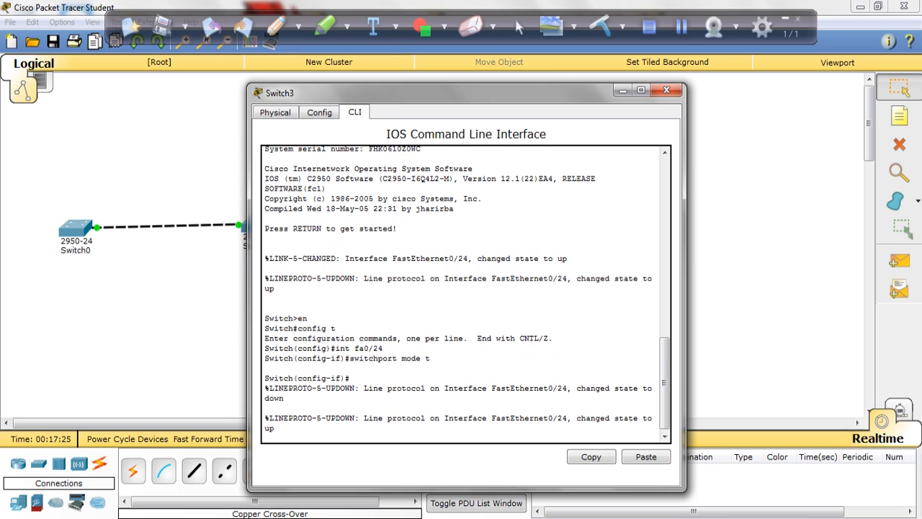
pyautogui.press('Return')
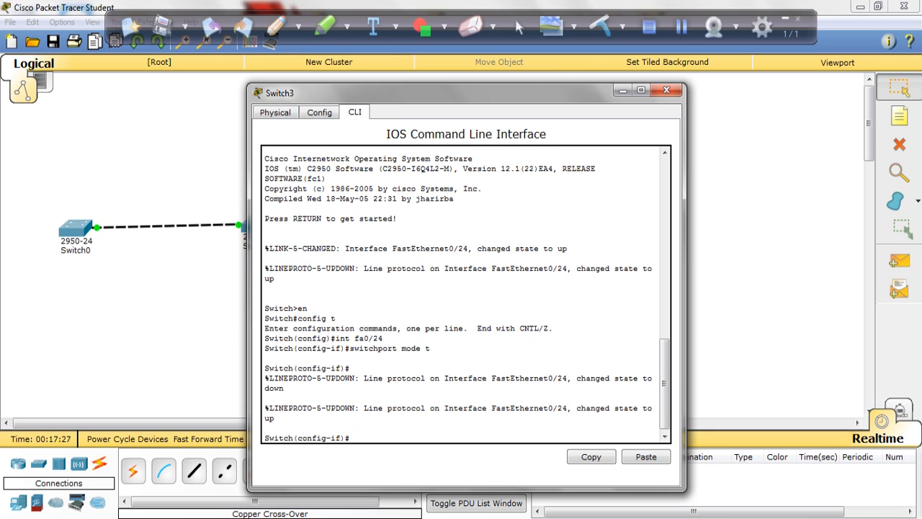
# Leave interface configuration, set Switch3 to VTP client mode with vtp mode client, and return to privileged EXEC mode
pyautogui.write('exit')
pyautogui.press('Return')
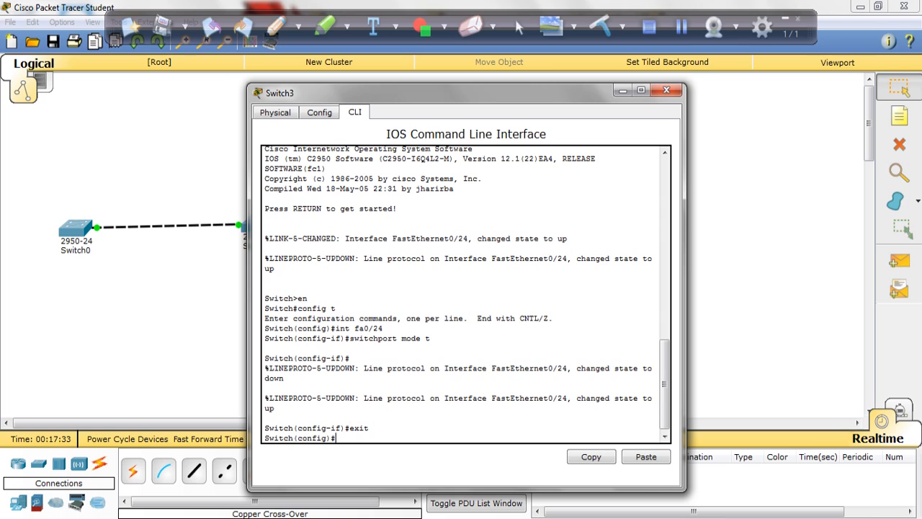
pyautogui.write('p mode client')
pyautogui.press('Return')
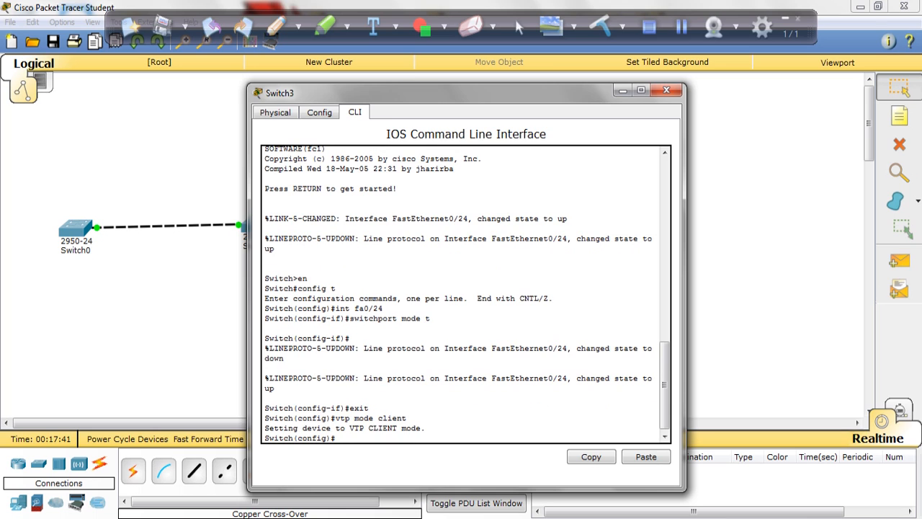
pyautogui.write('end')
pyautogui.press('Return')
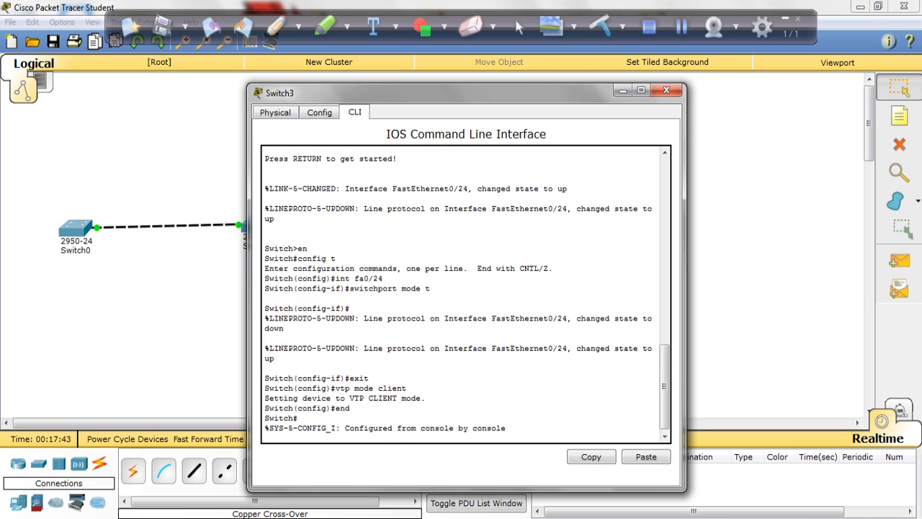
pyautogui.press('Return')
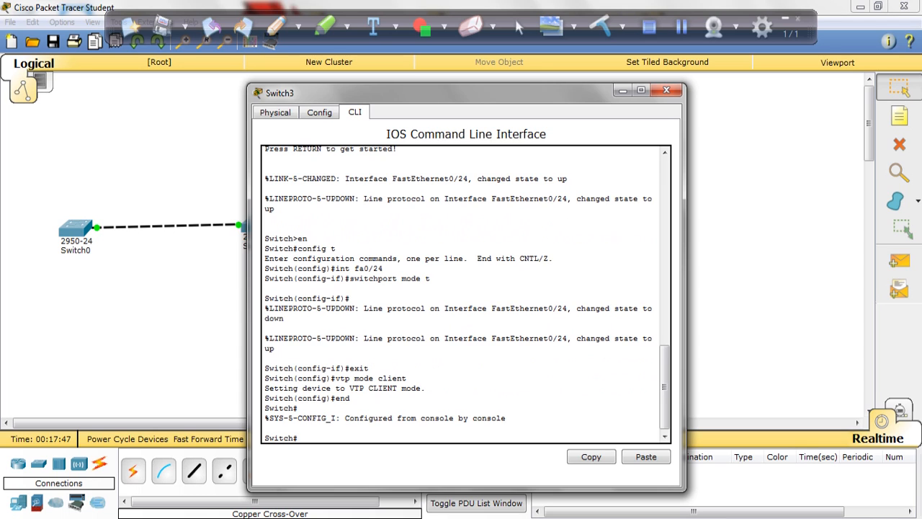
# Check Switch3's VTP mode and domain name with show vtp status
pyautogui.write('show vtp status')
pyautogui.press('Return')
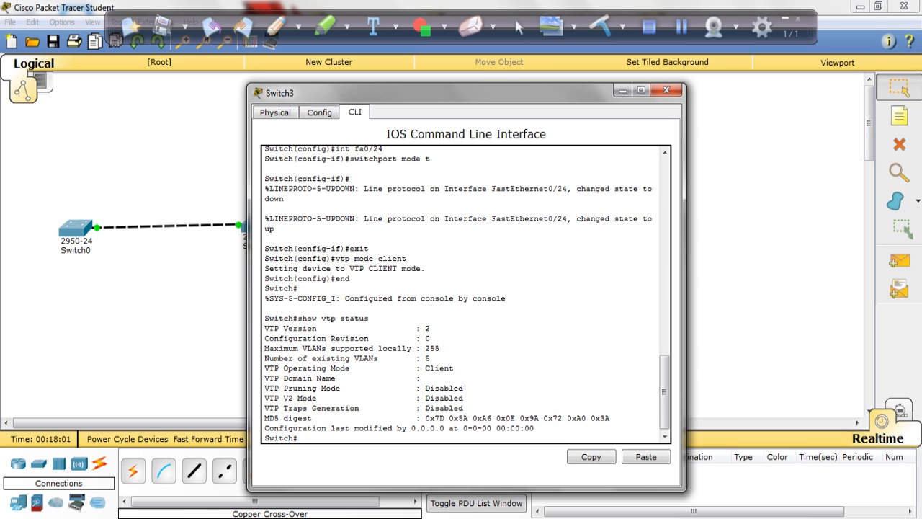
# Set Switch3's VTP domain to Warren from global configuration mode and return to privileged EXEC mode
pyautogui.write('config t')
pyautogui.press('Return')
pyautogui.write('vt')
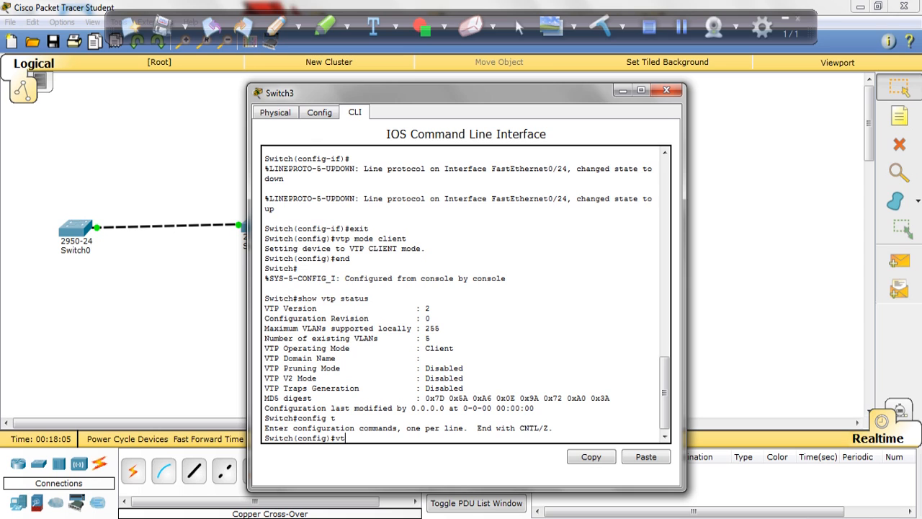
pyautogui.write('p domain Warren')
pyautogui.press('Return')
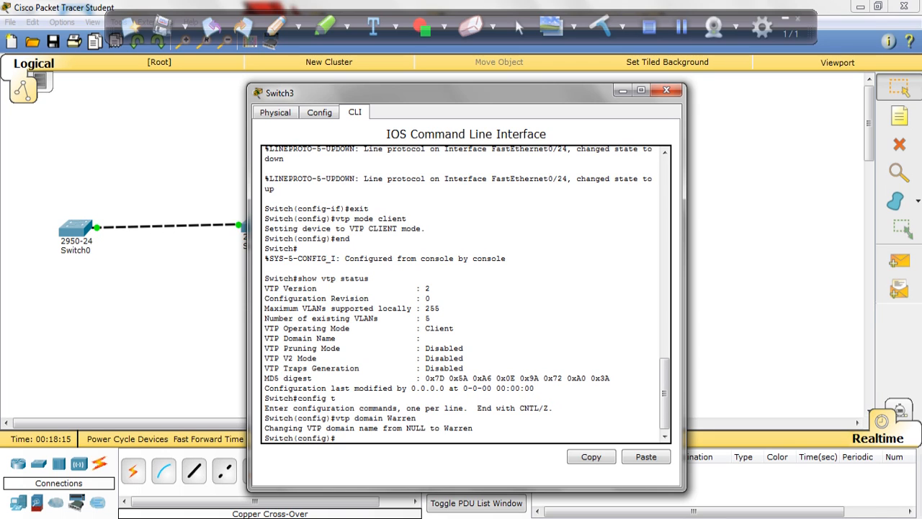
pyautogui.write('exit')
pyautogui.press('Return')
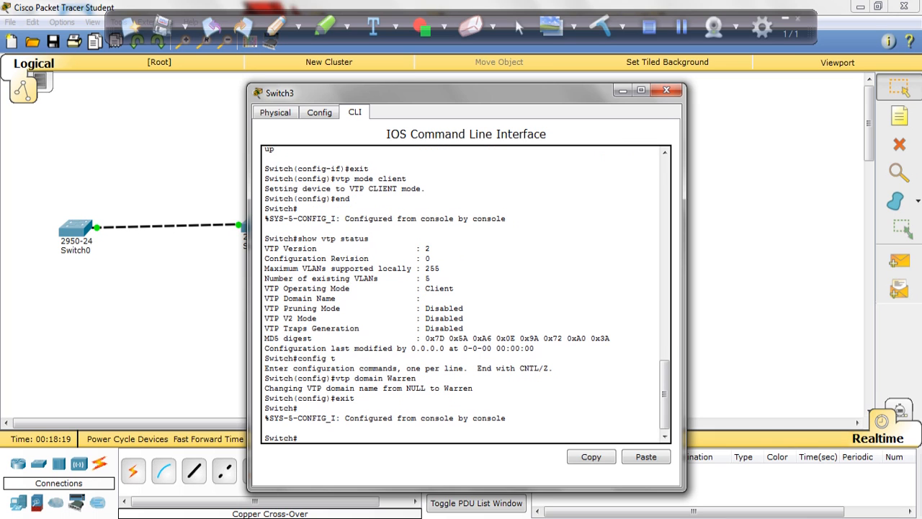
# Run show vtp status again on Switch3 and check the number of existing VLANs and the operating mode
pyautogui.write('show vtp status')
pyautogui.press('Return')
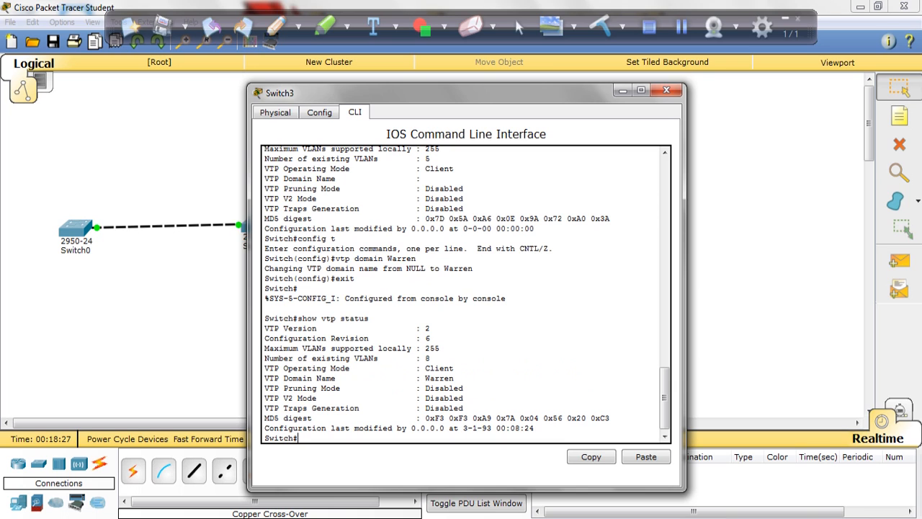
pyautogui.moveTo(430, 358)
pyautogui.mouseDown()
pyautogui.moveTo(416, 359)
pyautogui.moveTo(453, 378)
pyautogui.moveTo(424, 377)
pyautogui.moveTo(454, 368)
pyautogui.moveTo(430, 368)
pyautogui.mouseUp()
pyautogui.click(430, 369)
# Display Switch3's VLAN table with show vlan and examine the Data, Voice and Mgmt entries
pyautogui.write('show vlan')
pyautogui.press('Return')
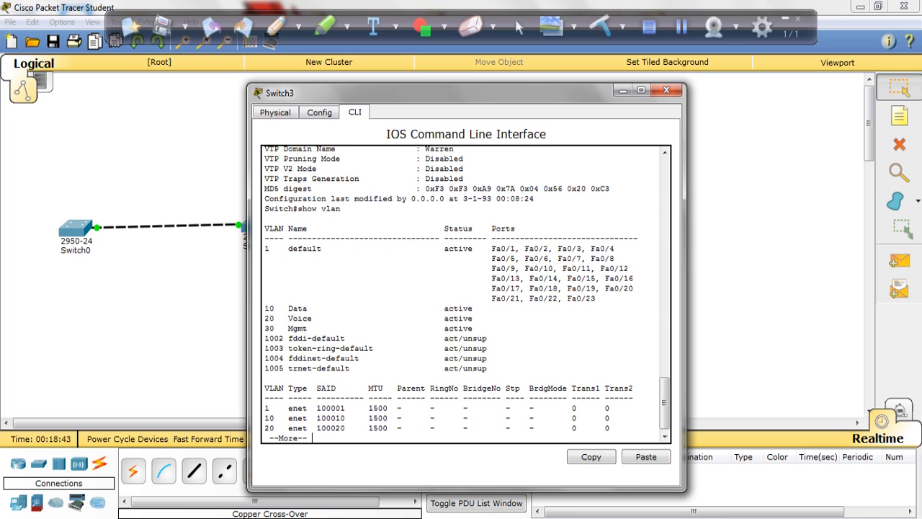
pyautogui.moveTo(264, 307); pyautogui.dragTo(307, 328)
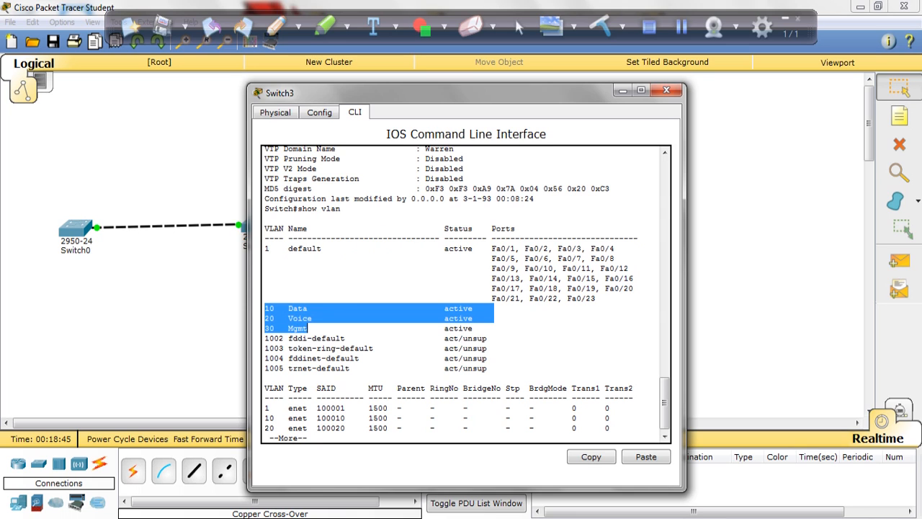
pyautogui.click(321, 287)
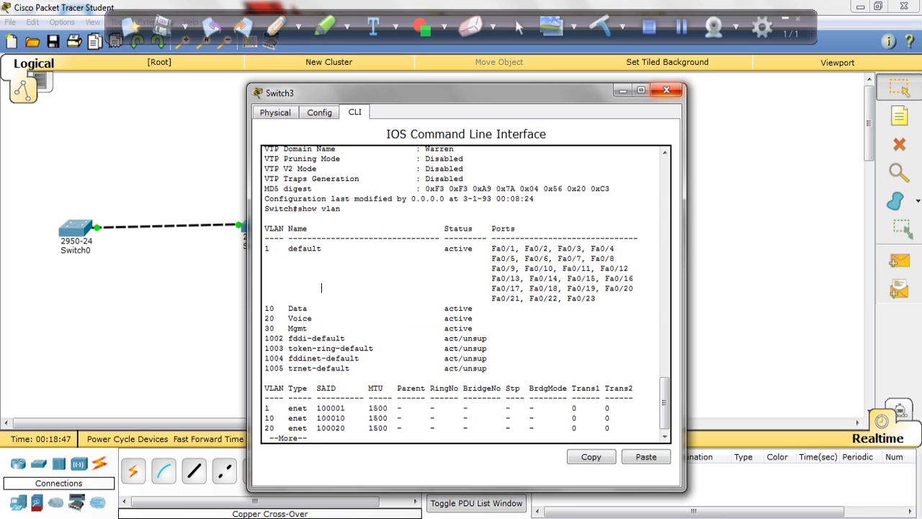
# Close Switch3's window, open Switch2's command line, and check its VTP details with show vtp status
pyautogui.click(666, 90)
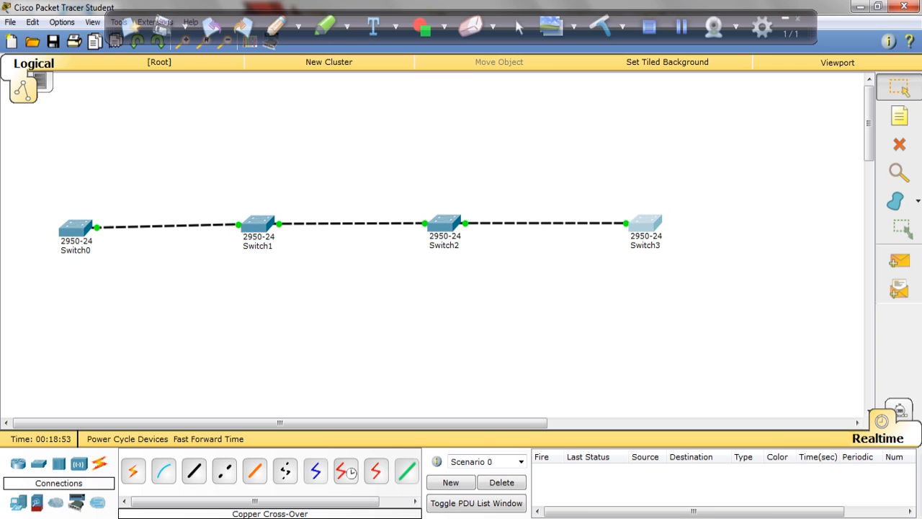
pyautogui.moveTo(351, 224)
pyautogui.click(443, 223)
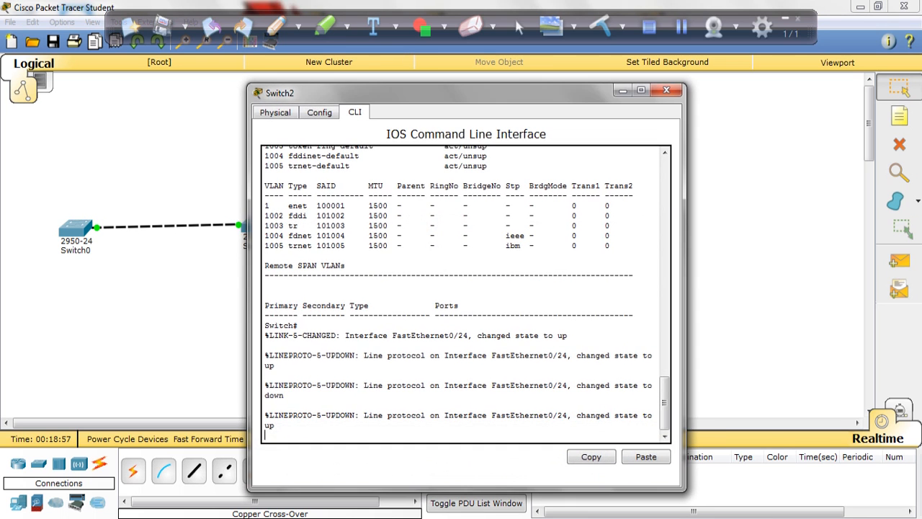
pyautogui.press('Return')
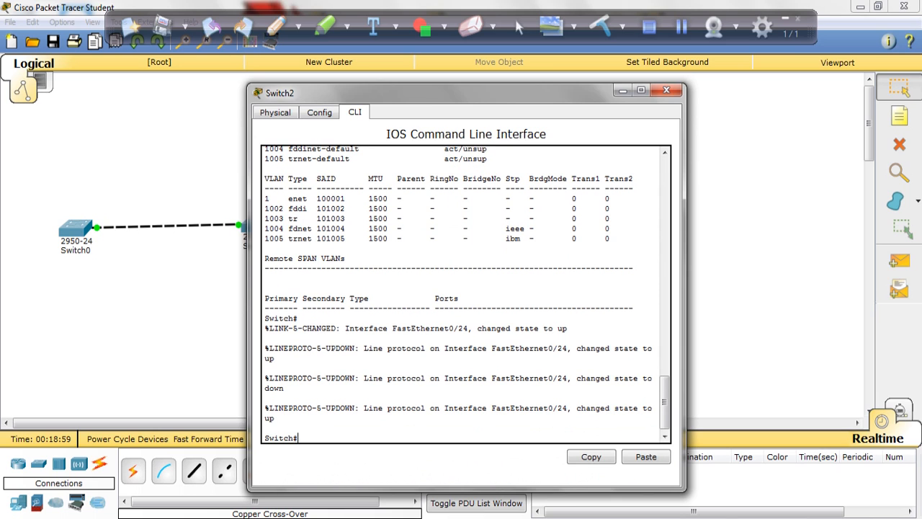
pyautogui.write('show vtp status')
pyautogui.press('Return')
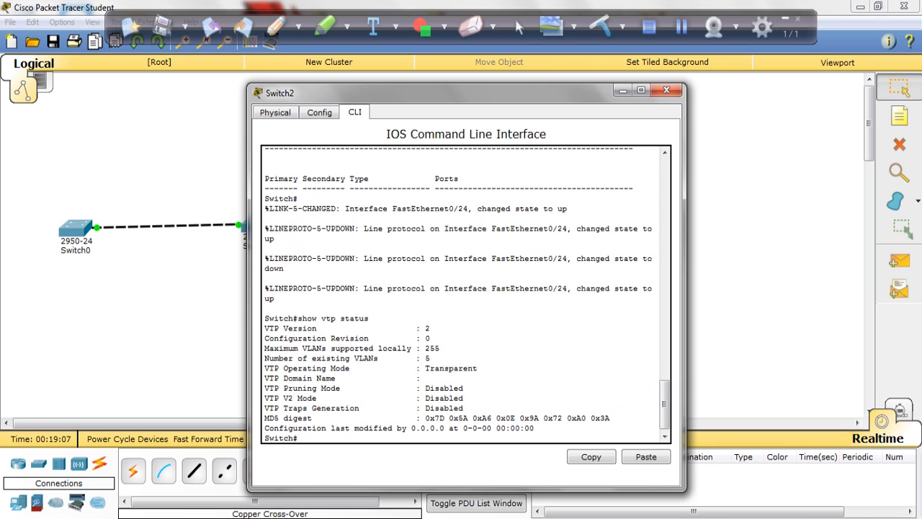
# Display Switch2's VLAN table with show vlan, examine its entries, and close Switch2's window
pyautogui.write('show vlan')
pyautogui.press('Return')
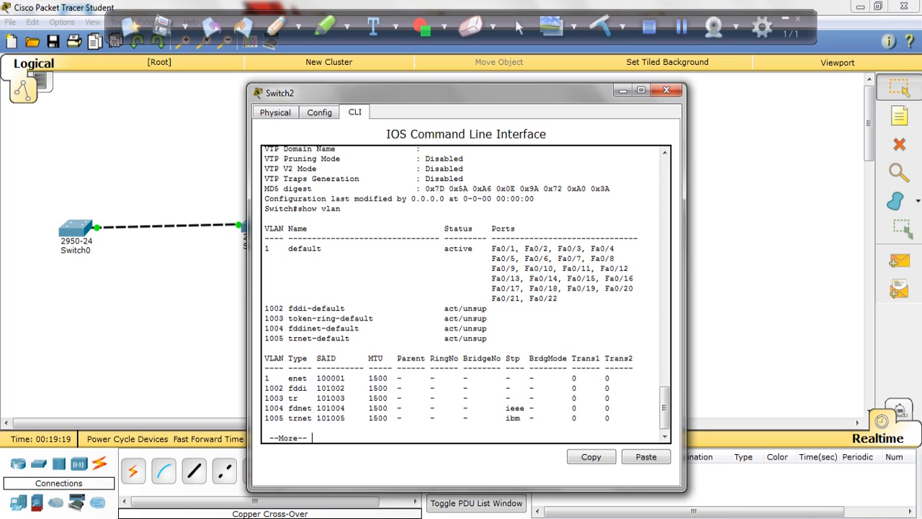
pyautogui.click(667, 90)
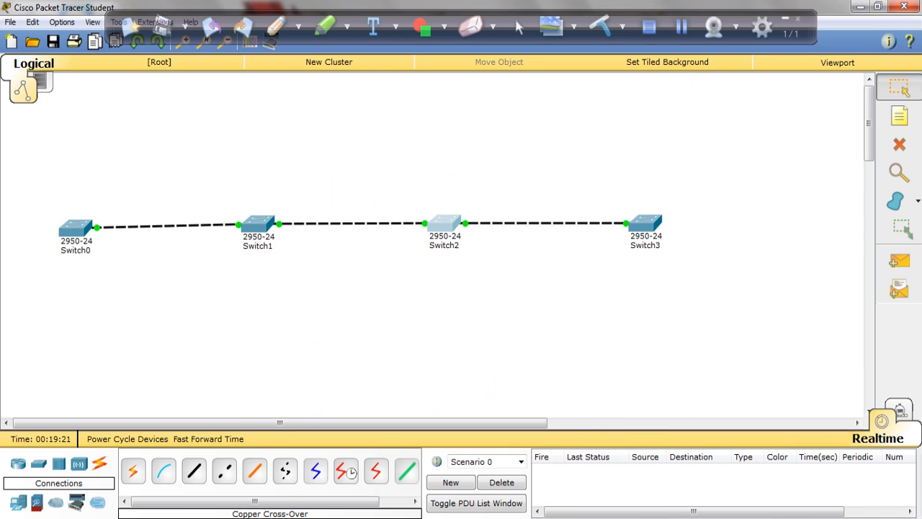